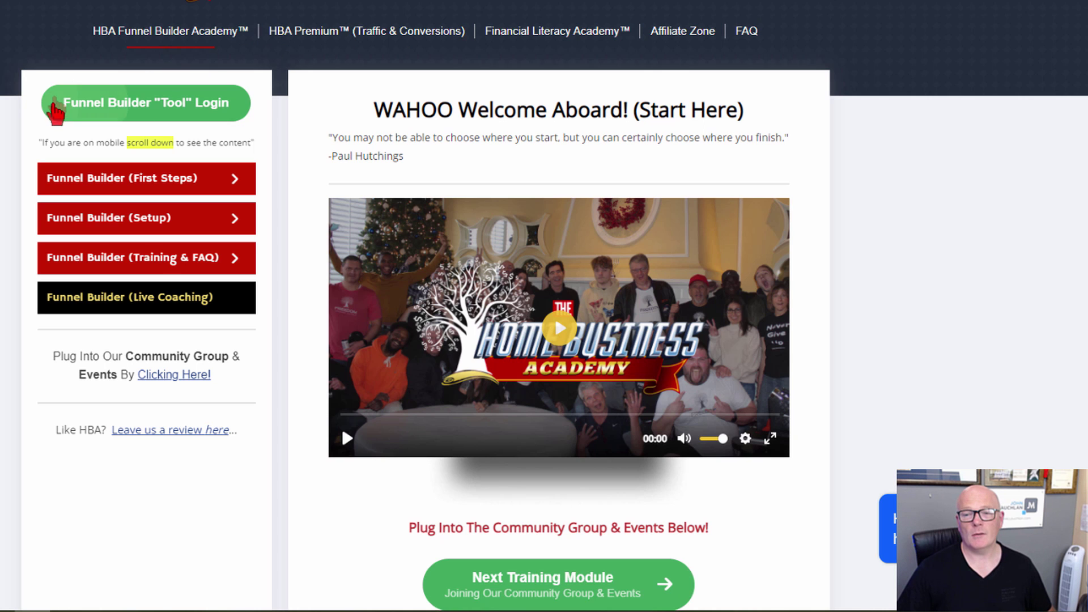
# Step: Open the Funnel Builder tool login and sign in with the account e-mail and password
pyautogui.click(168, 110)
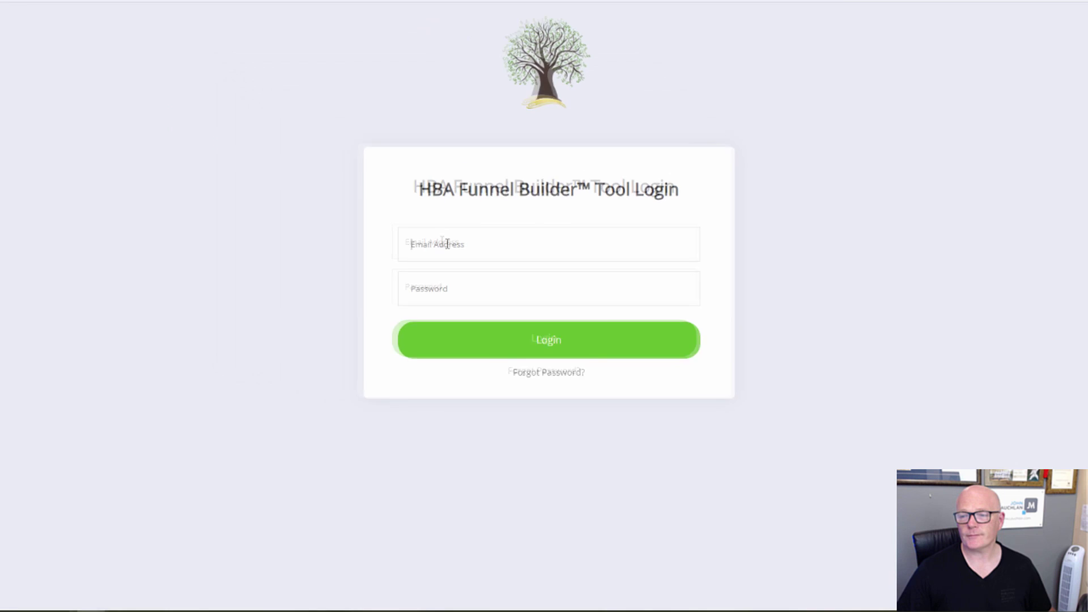
pyautogui.click(511, 265)
pyautogui.click(517, 294)
pyautogui.click(552, 362)
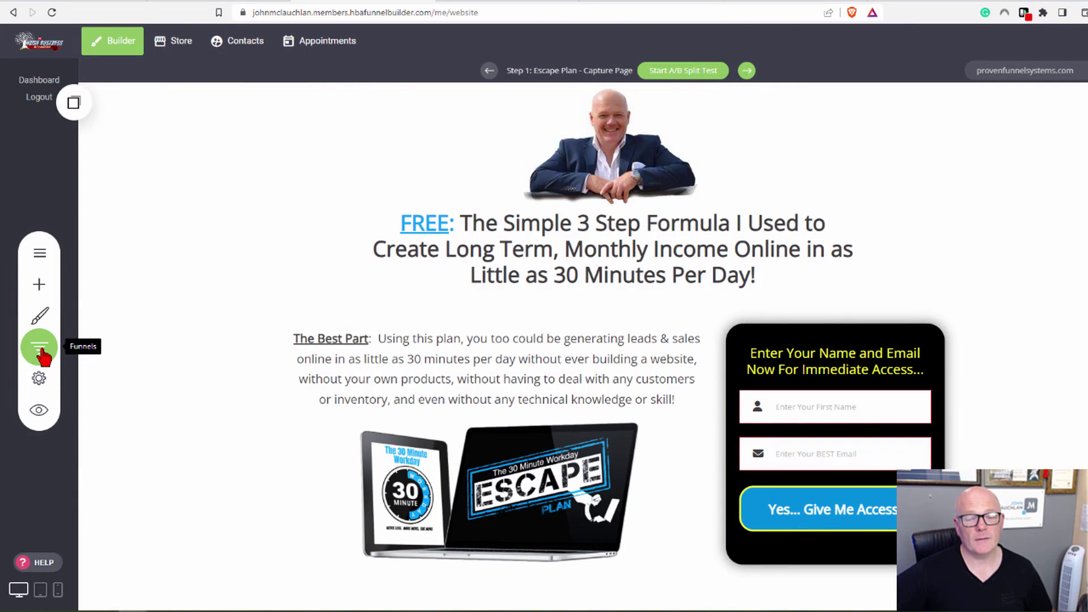
# Step: Open the funnel's step list and add a section label named Demo after the last step
pyautogui.click(41, 351)
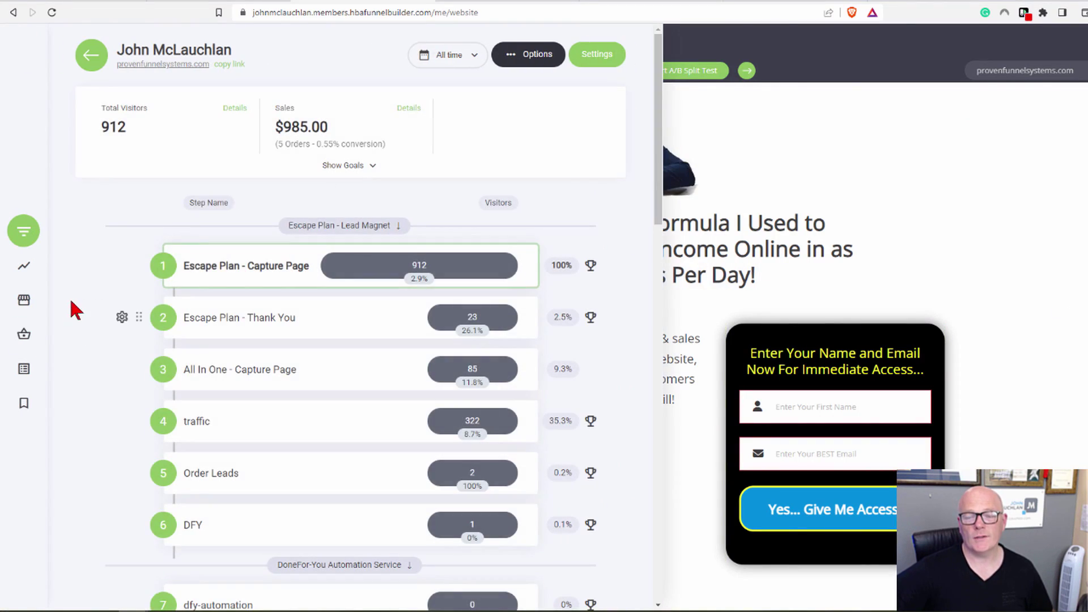
pyautogui.scroll(-3, 117, 376)
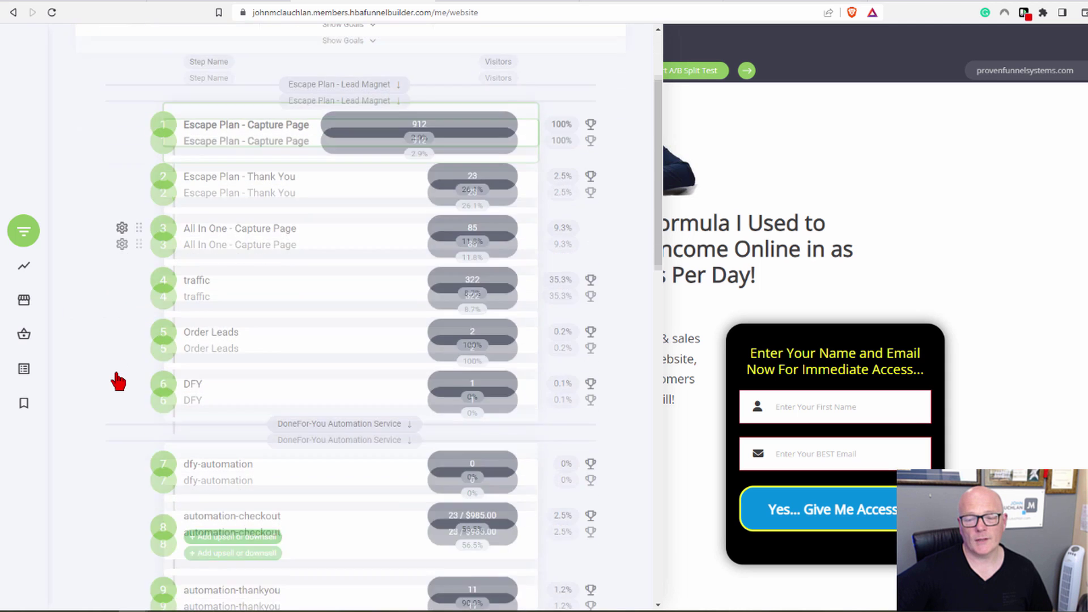
pyautogui.scroll(-3, 115, 371)
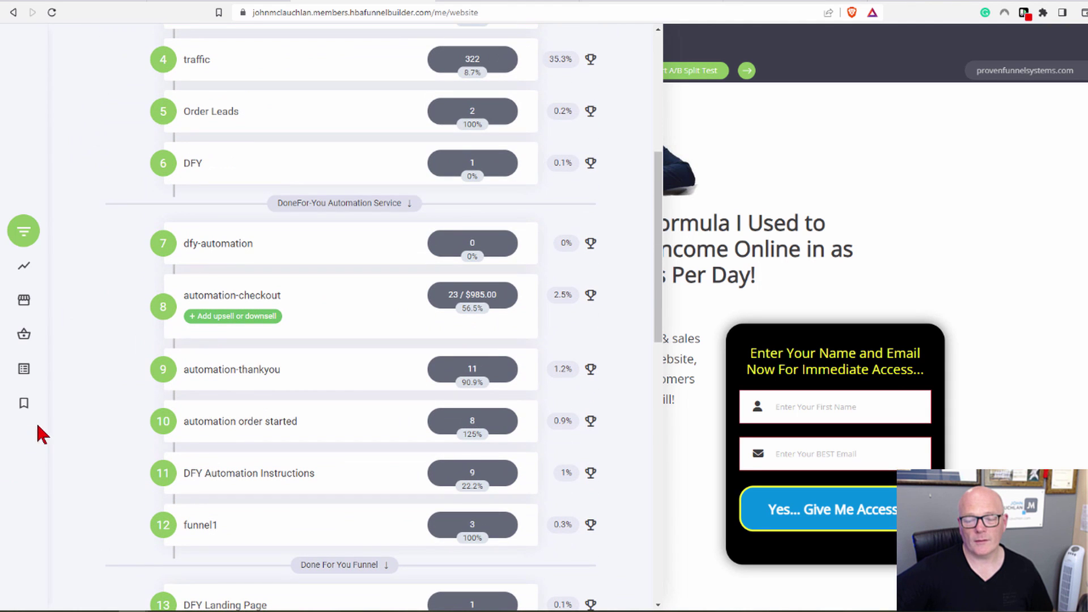
pyautogui.scroll(-4, 51, 433)
pyautogui.scroll(-2, 57, 429)
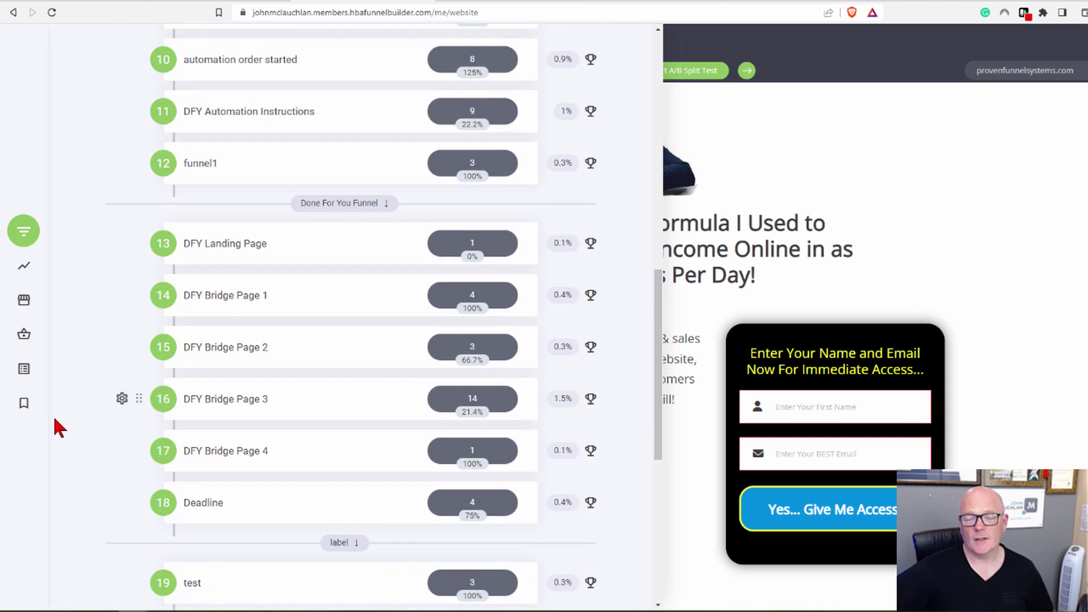
pyautogui.scroll(-8, 59, 429)
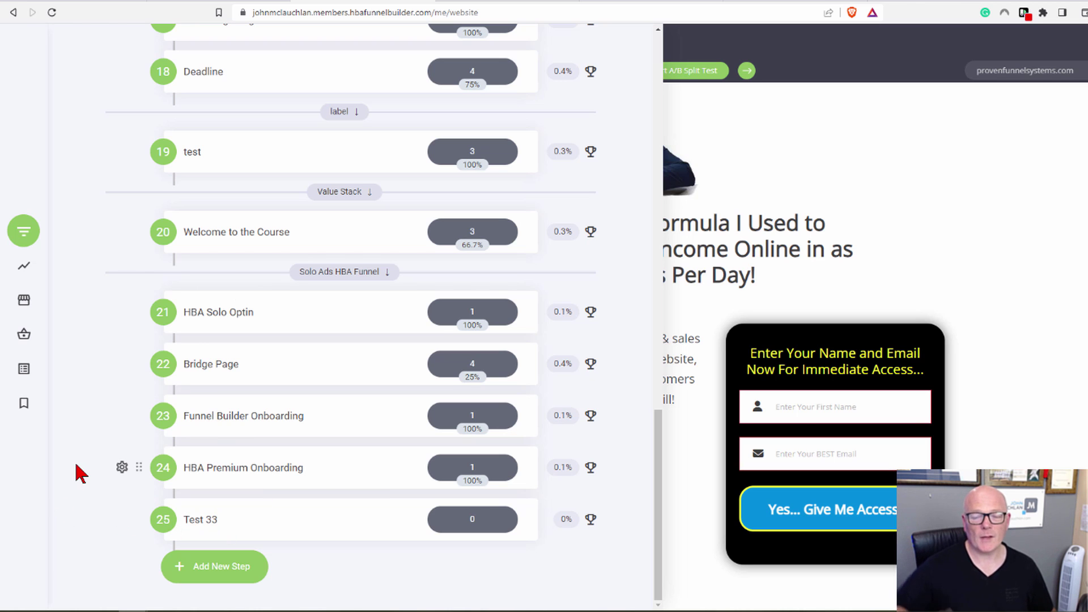
pyautogui.click(225, 568)
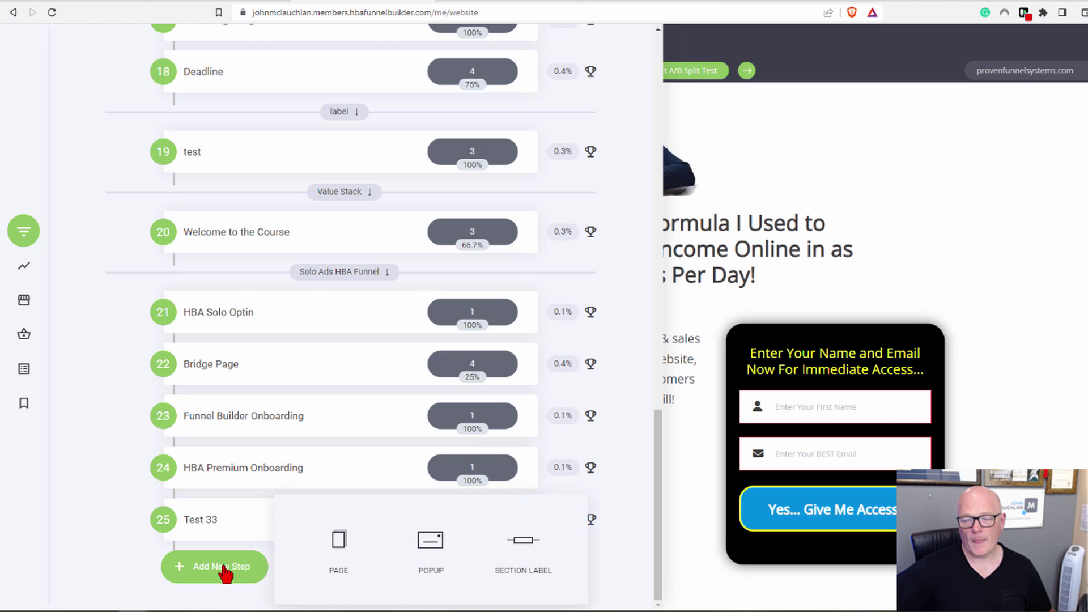
pyautogui.click(527, 548)
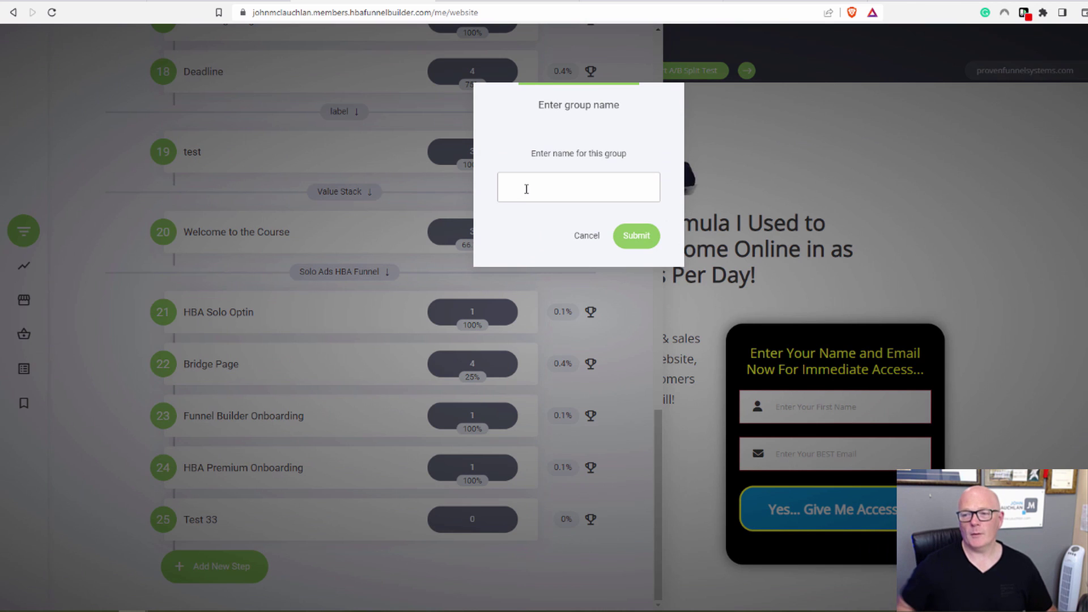
pyautogui.write('Demo')
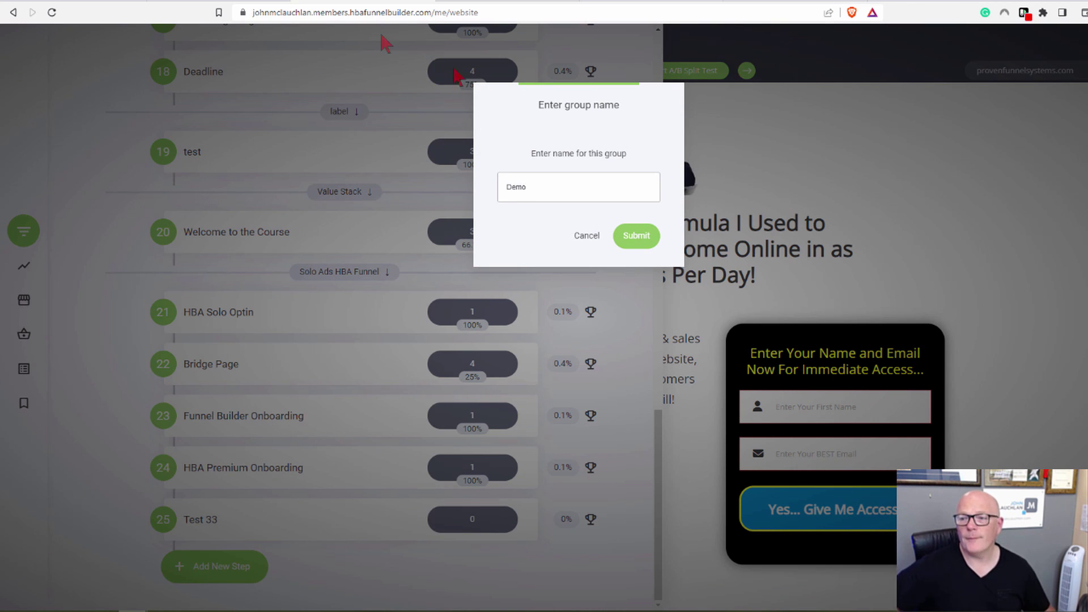
pyautogui.click(636, 241)
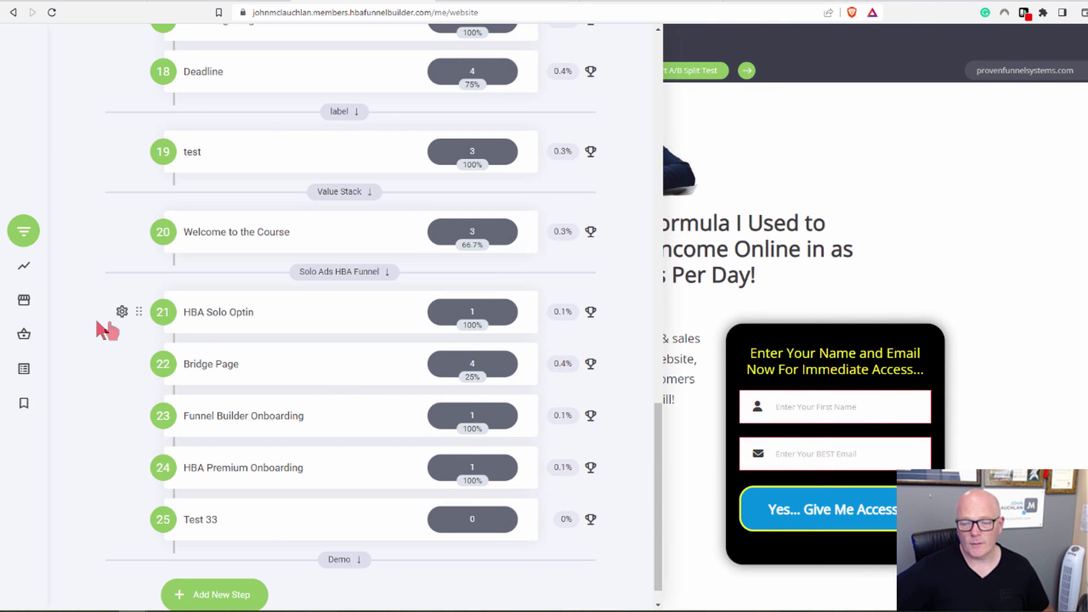
# Step: Start adding a new page step below the Demo section label
pyautogui.scroll(-1, 101, 340)
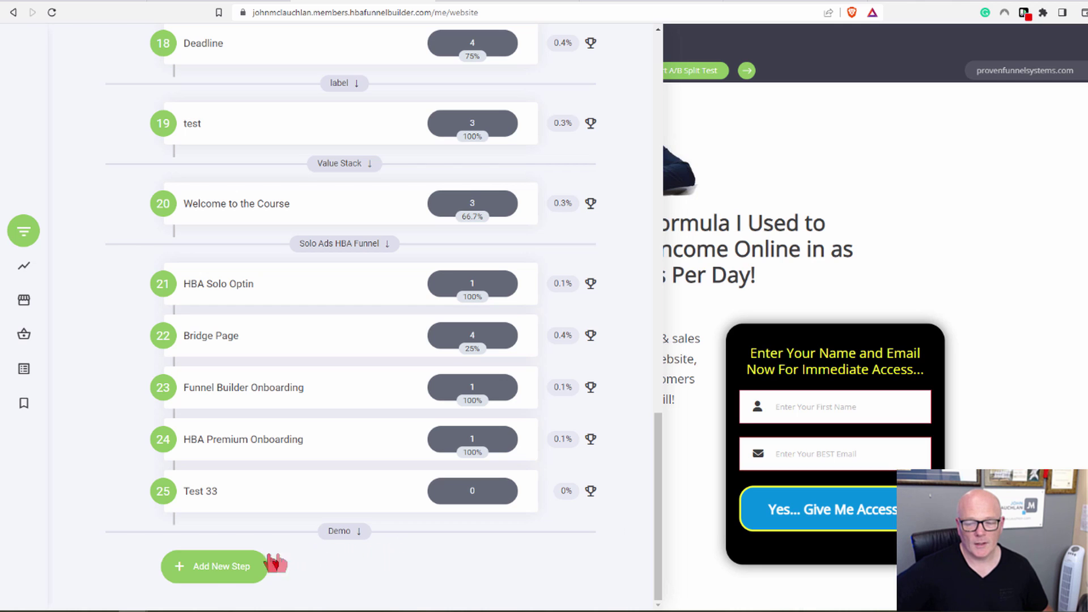
pyautogui.click(210, 575)
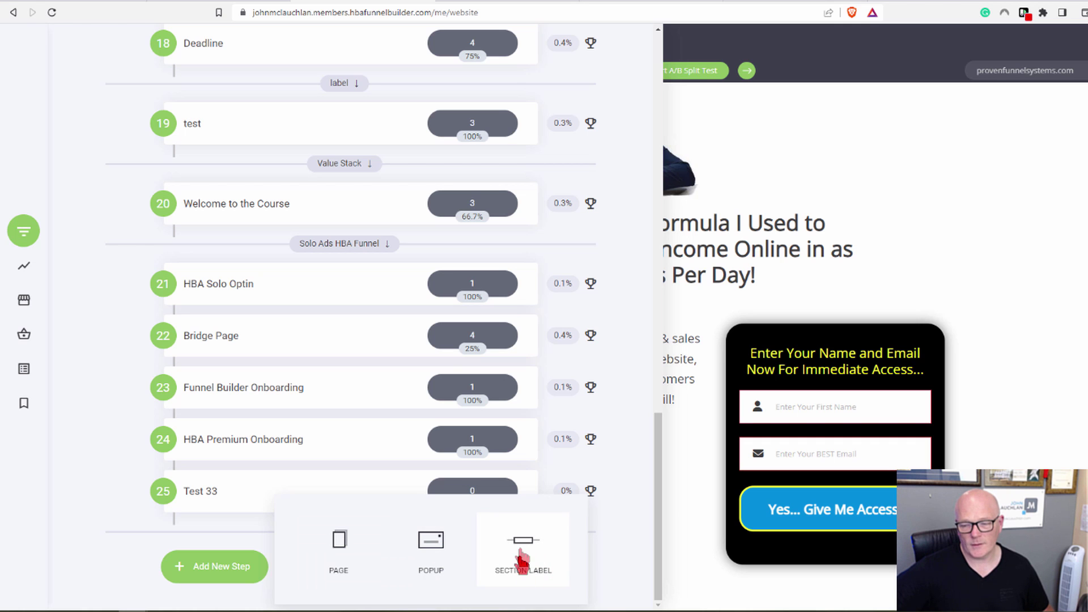
pyautogui.click(341, 552)
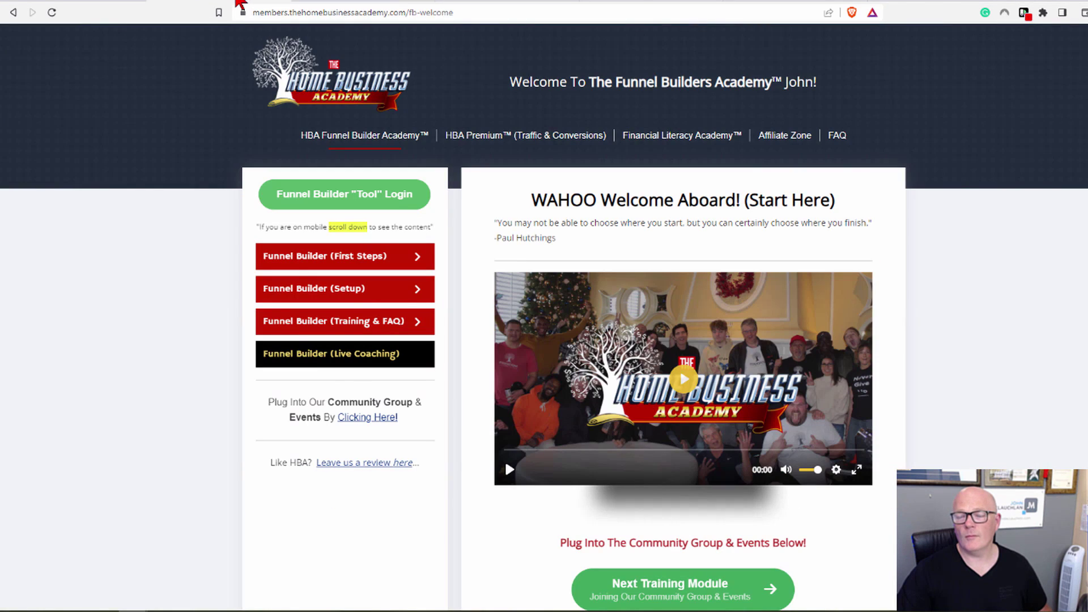
# Step: Sign in to the Funnel Builder tool again from the academy welcome page with the account e-mail and password
pyautogui.click(353, 198)
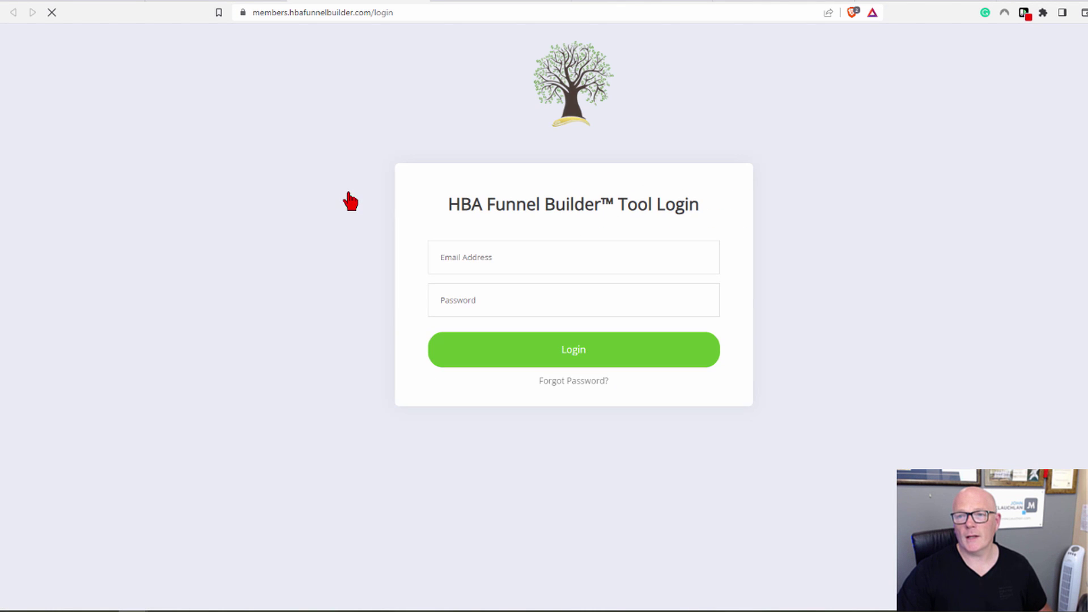
pyautogui.click(468, 252)
pyautogui.click(535, 299)
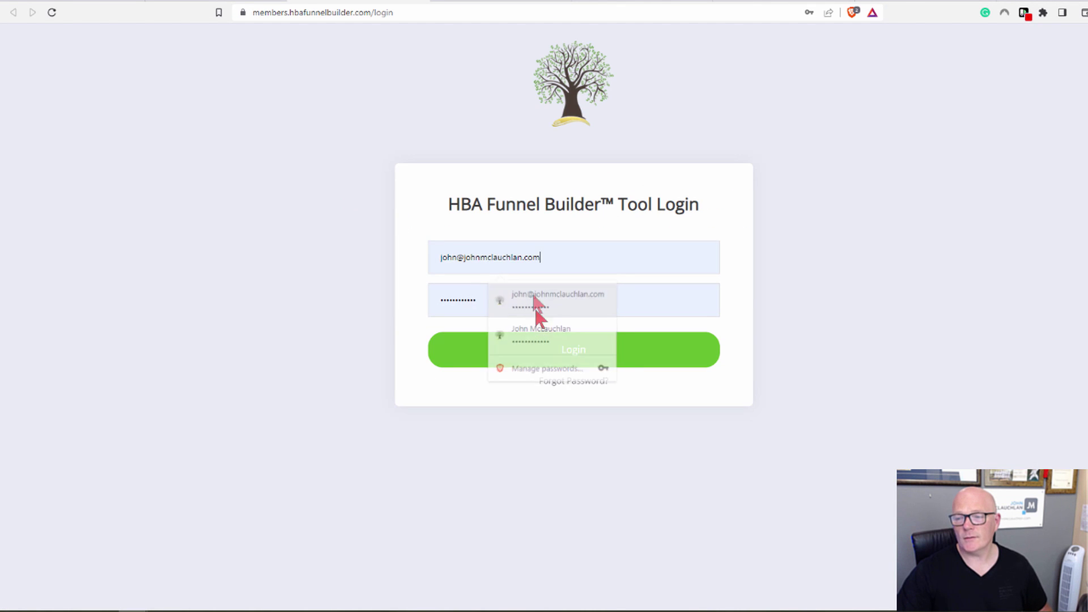
pyautogui.click(544, 360)
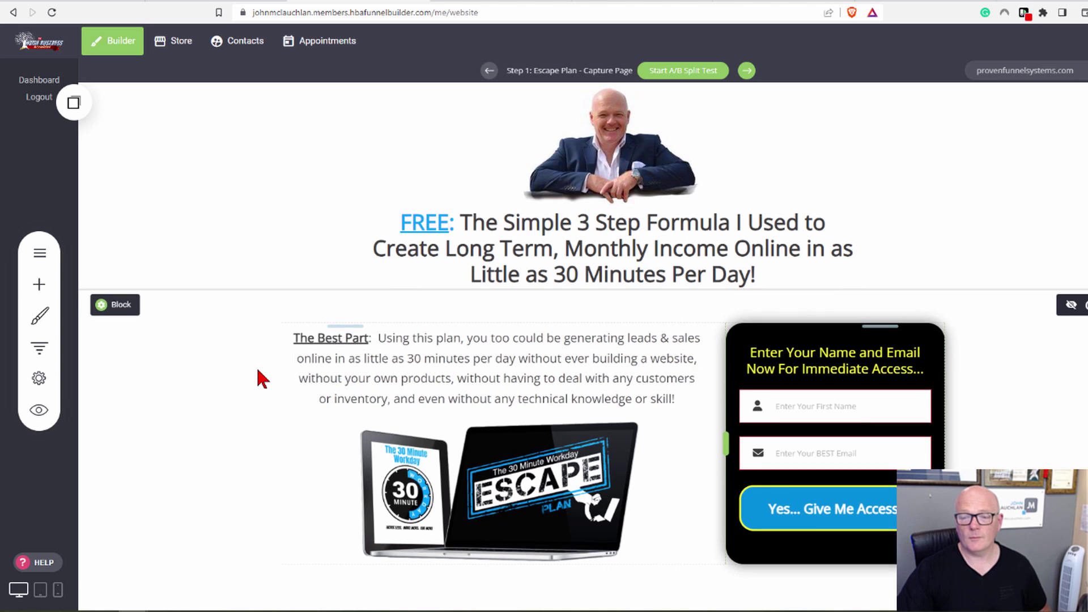
# Step: Examine the Escape Plan capture page in the builder from its headline to the footer disclaimers
pyautogui.scroll(-2, 263, 378)
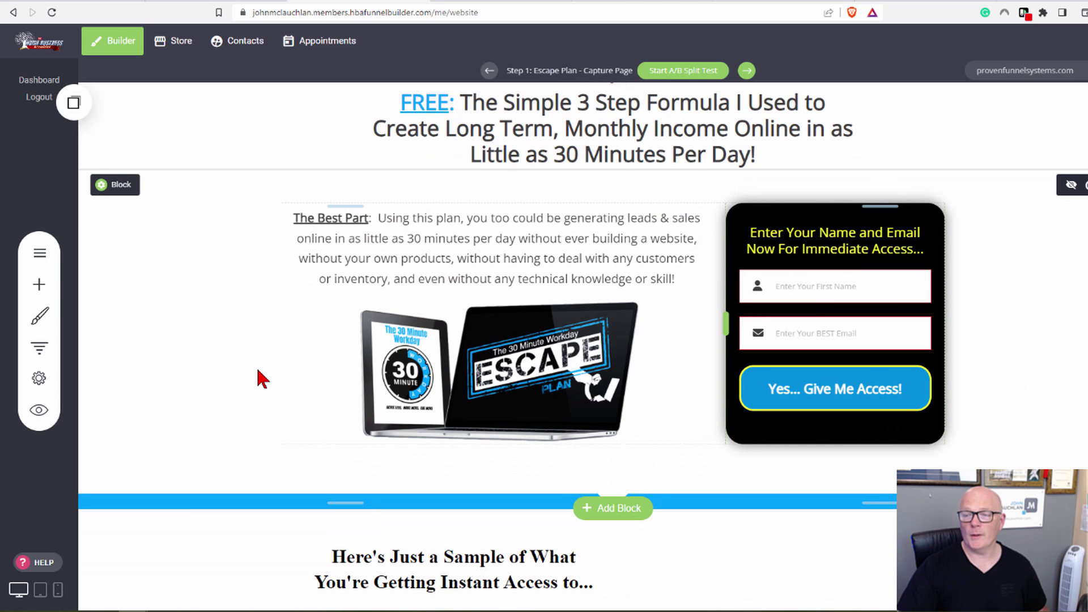
pyautogui.scroll(2, 262, 377)
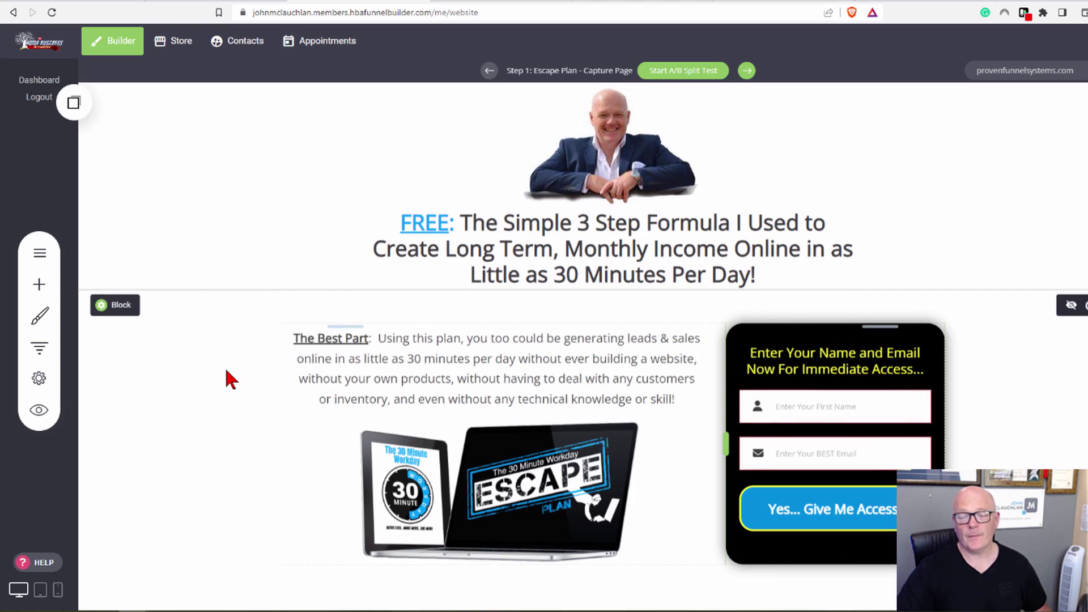
pyautogui.scroll(-2, 229, 379)
pyautogui.scroll(-7, 229, 379)
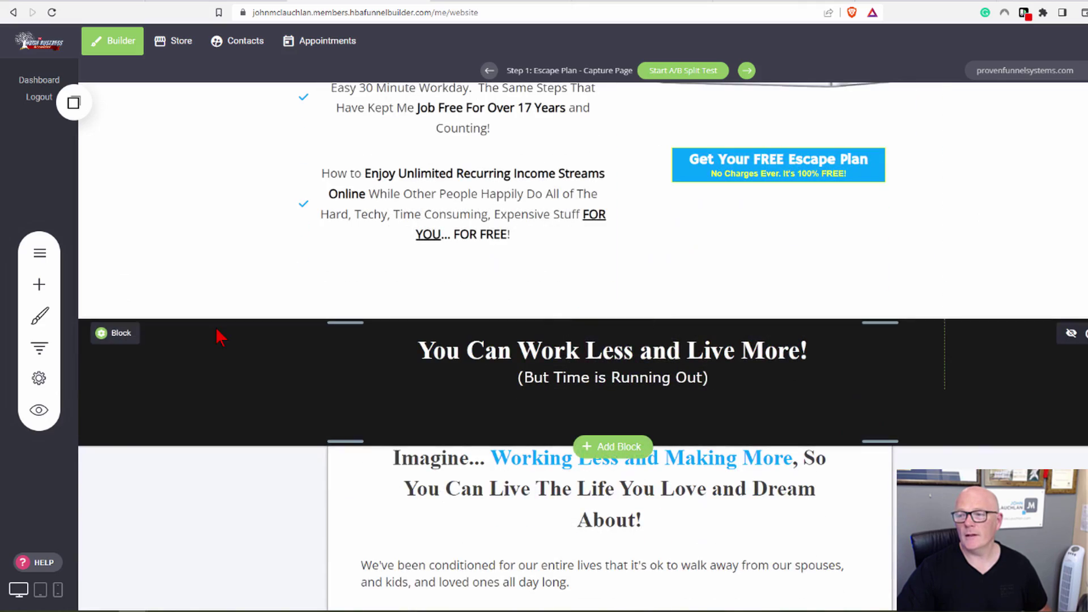
pyautogui.scroll(-10, 220, 338)
pyautogui.scroll(-15, 220, 338)
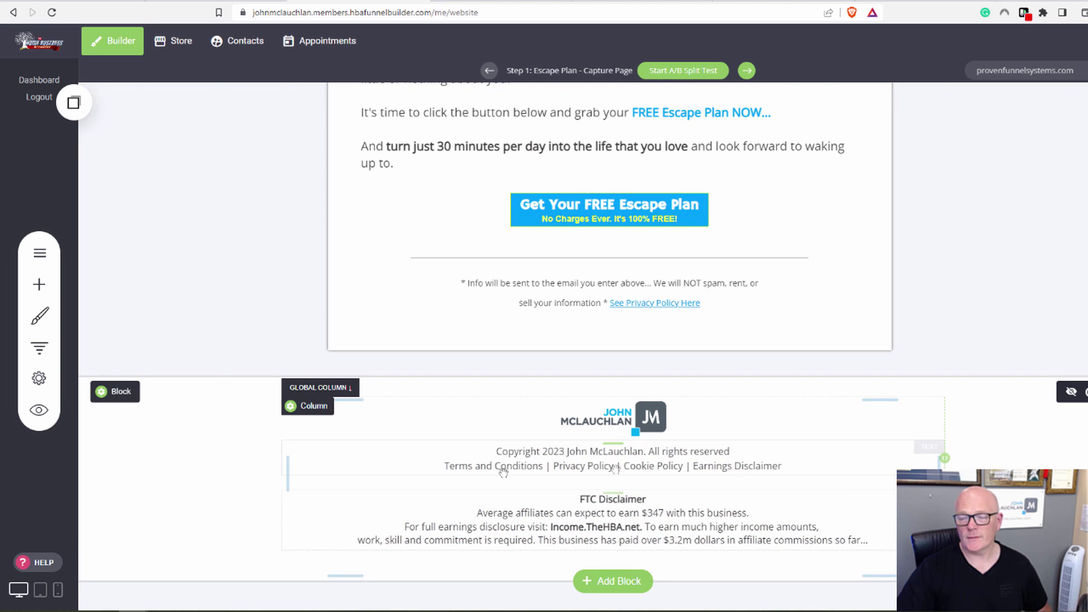
pyautogui.scroll(7, 245, 286)
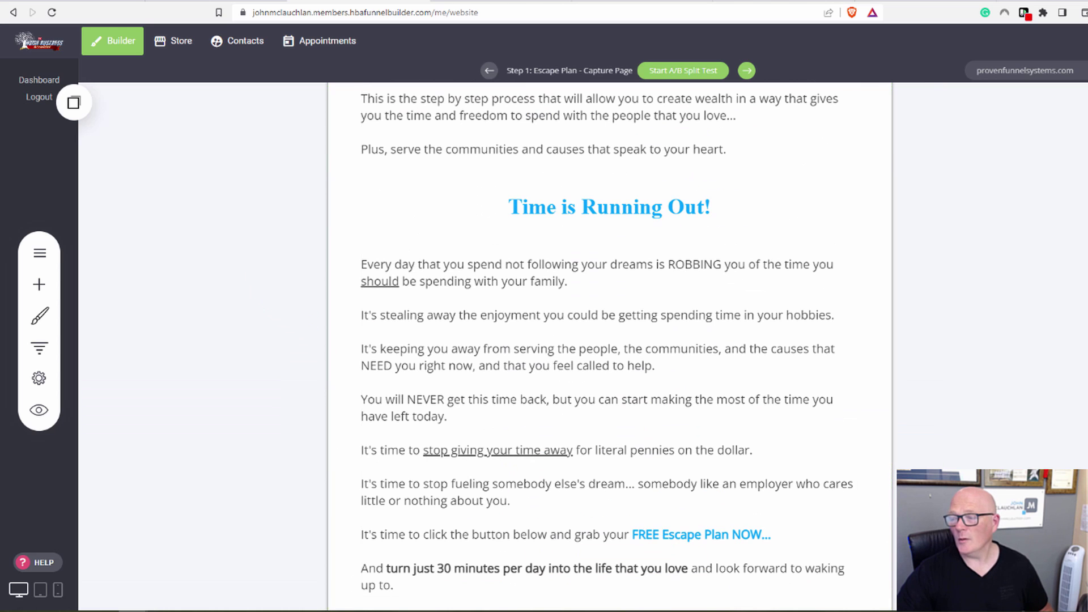
pyautogui.scroll(15, 609, 340)
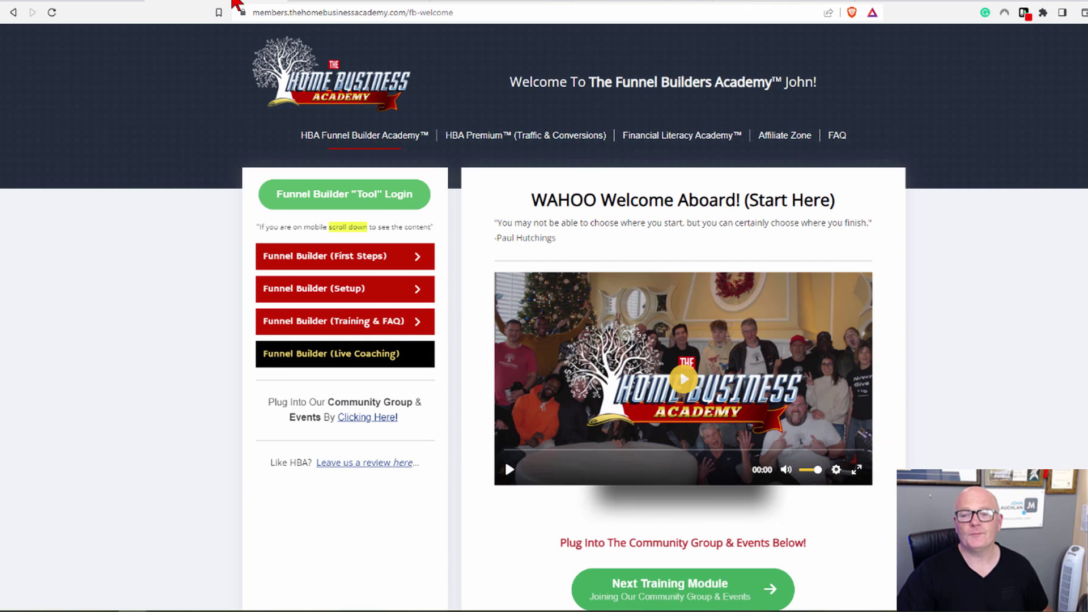
# Step: Return to the page template gallery, start from a blank page, and name the new page Demo Test
pyautogui.click(236, 5)
pyautogui.click(520, 3)
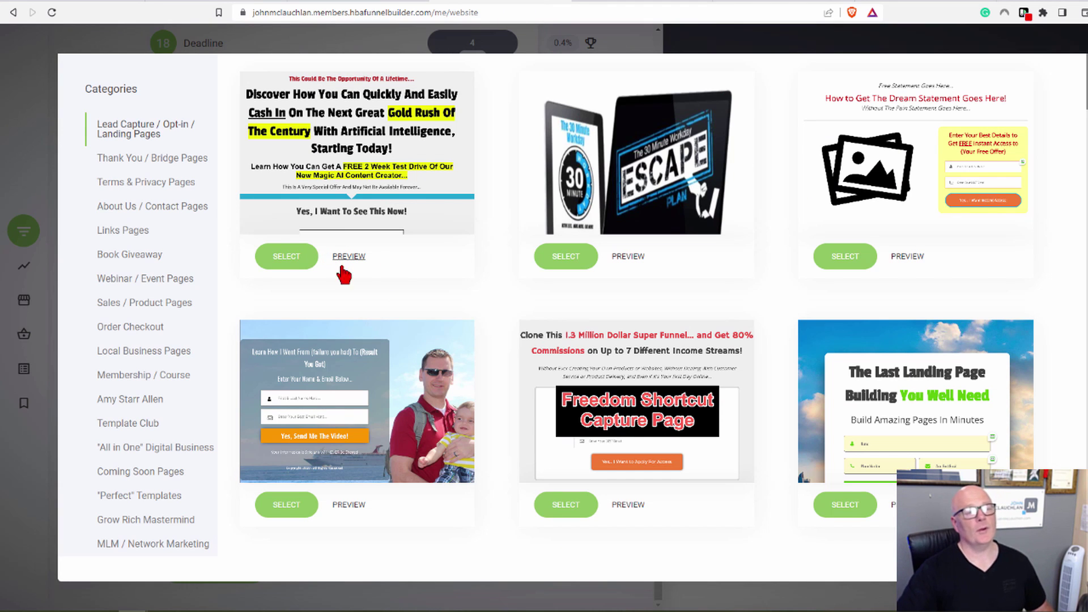
pyautogui.scroll(-2, 402, 306)
pyautogui.scroll(-4, 403, 306)
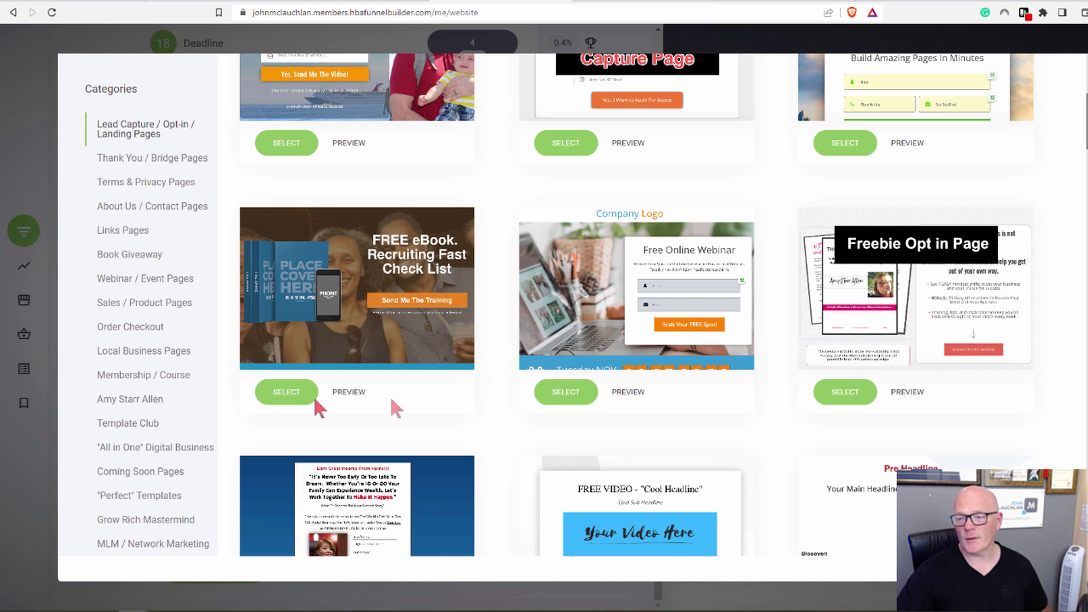
pyautogui.scroll(-8, 131, 428)
pyautogui.scroll(-10, 132, 429)
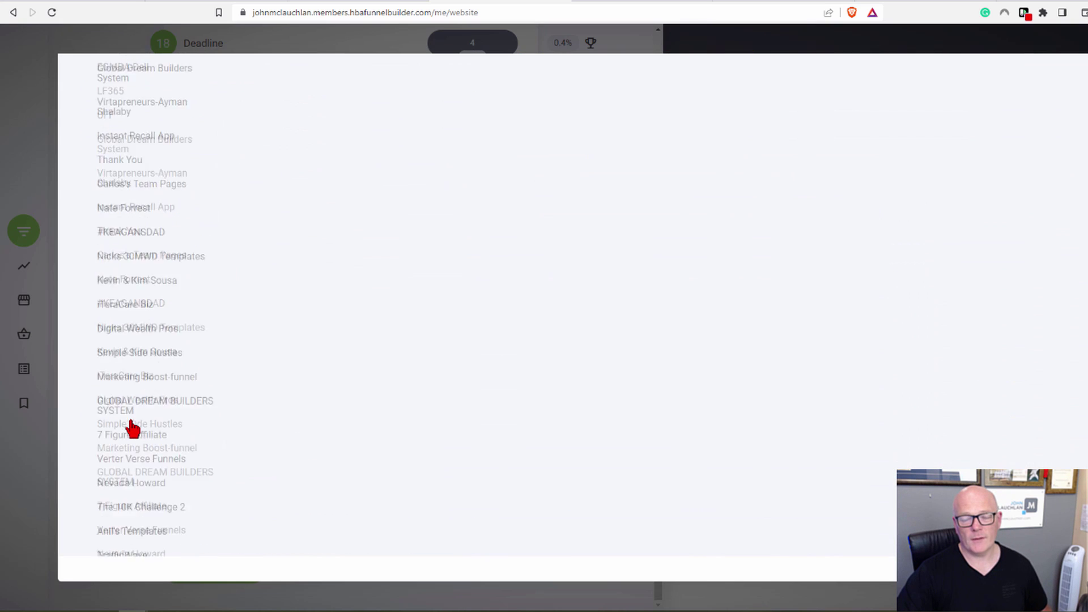
pyautogui.click(125, 519)
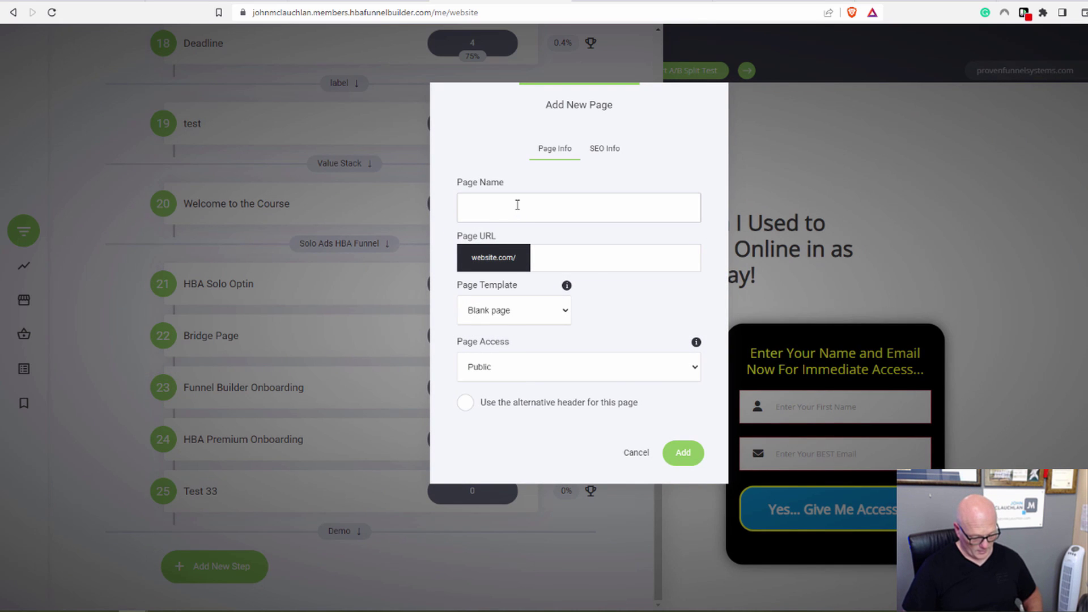
pyautogui.write('Demo Test')
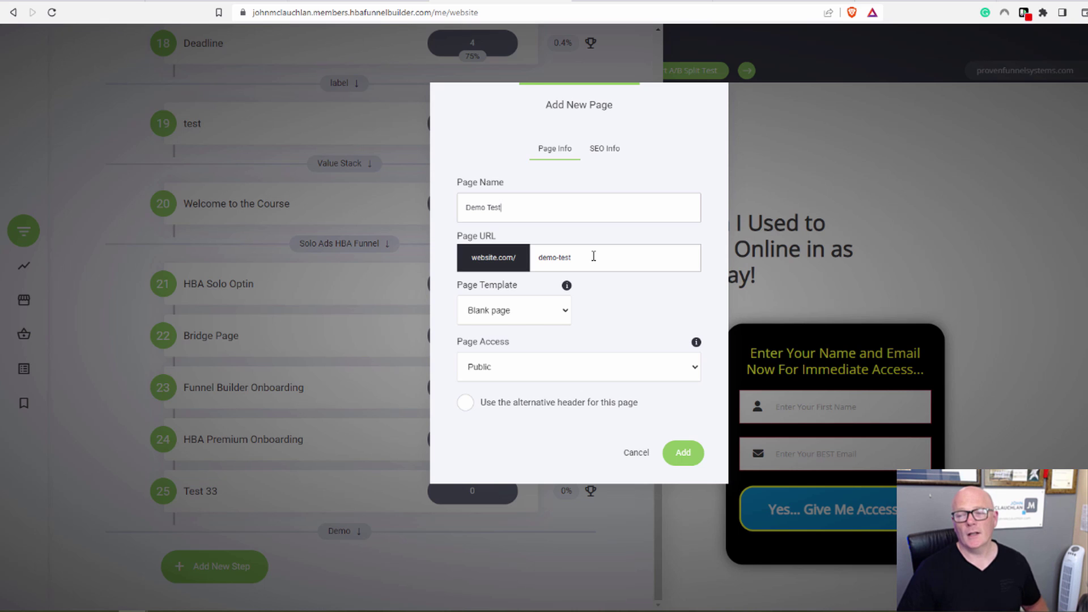
# Step: Try out a page title in the new page's SEO info and clear it again
pyautogui.click(603, 152)
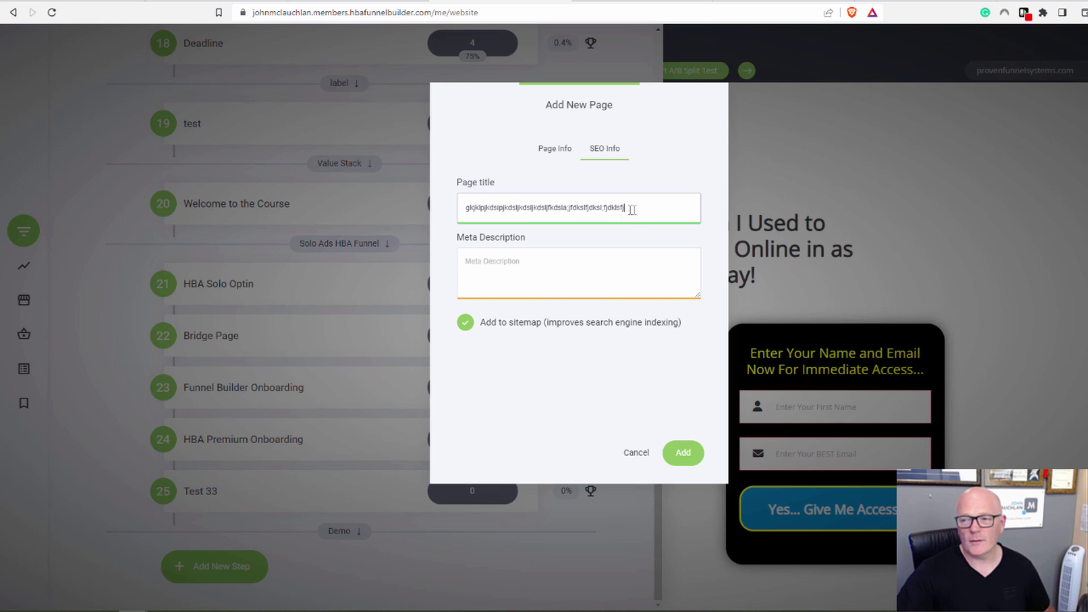
pyautogui.moveTo(634, 208); pyautogui.dragTo(441, 215)
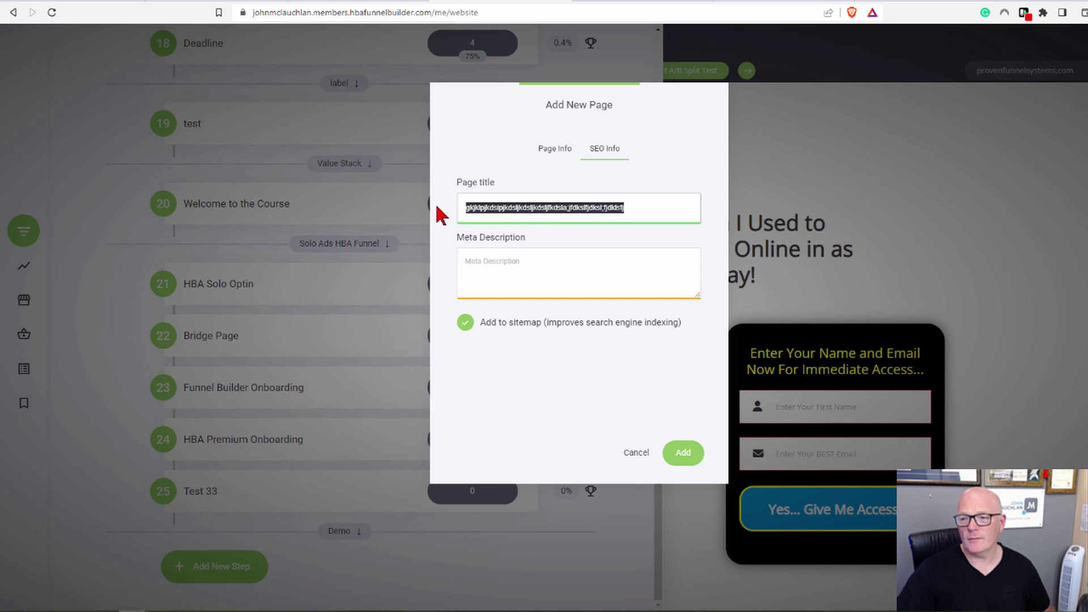
pyautogui.press('BackSpace')
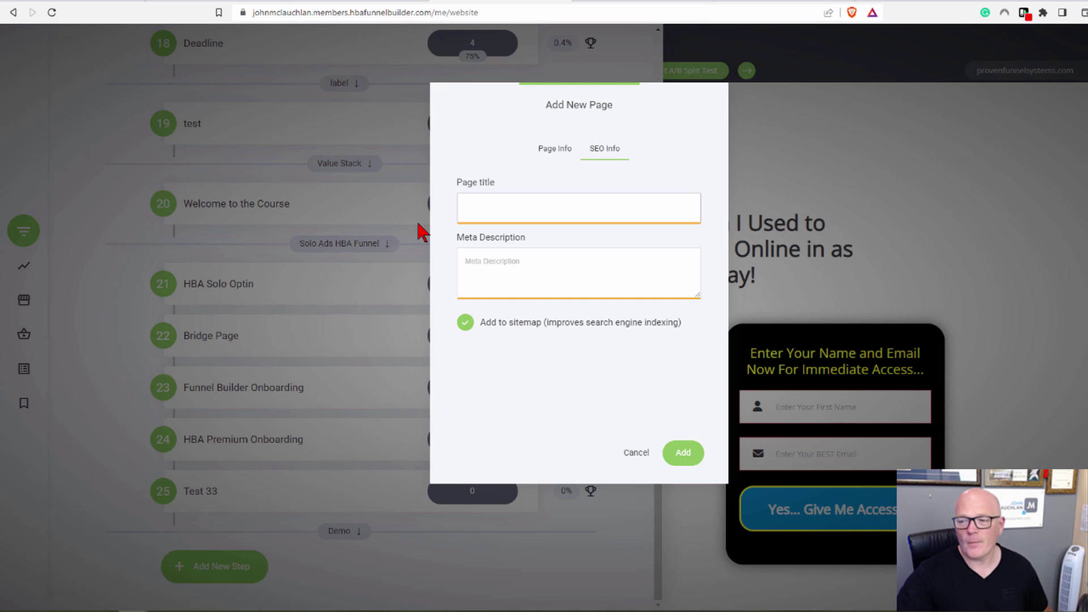
pyautogui.click(567, 152)
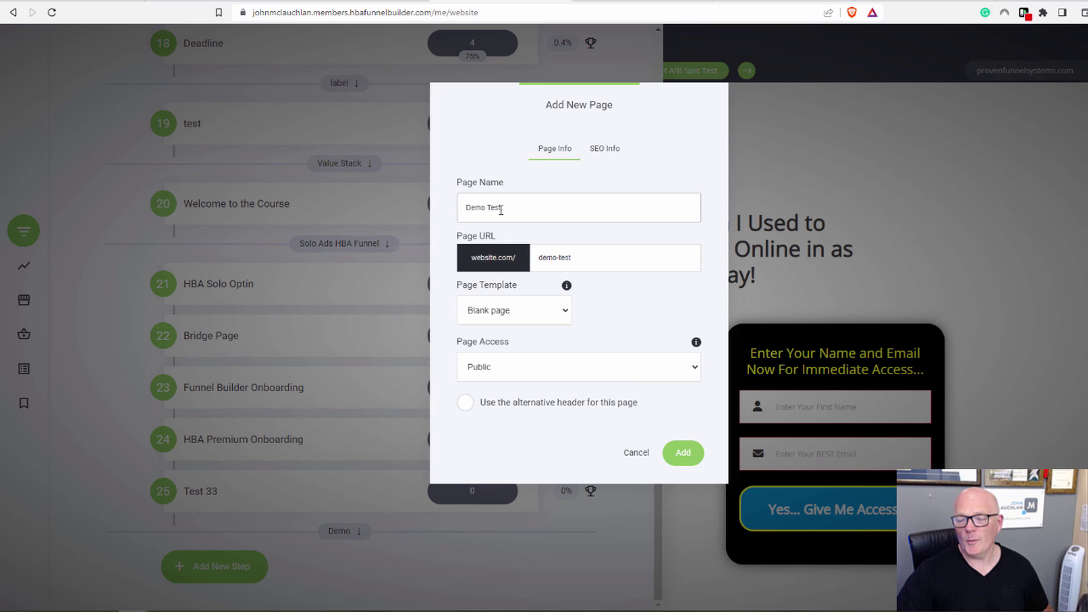
# Step: Add the Demo Test page to the funnel and open the list of widgets available for it
pyautogui.click(586, 408)
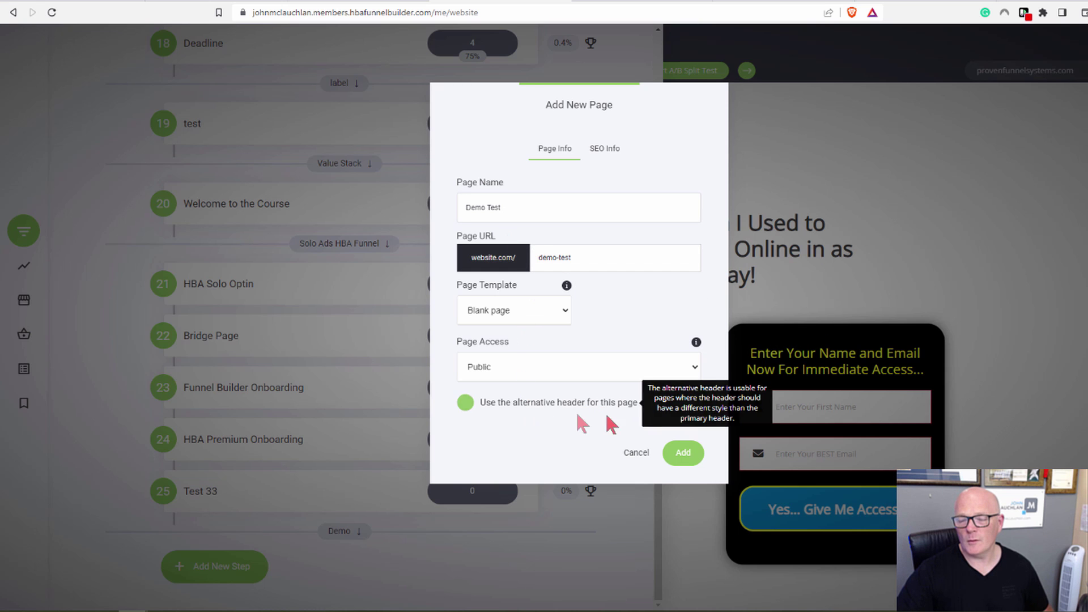
pyautogui.click(683, 453)
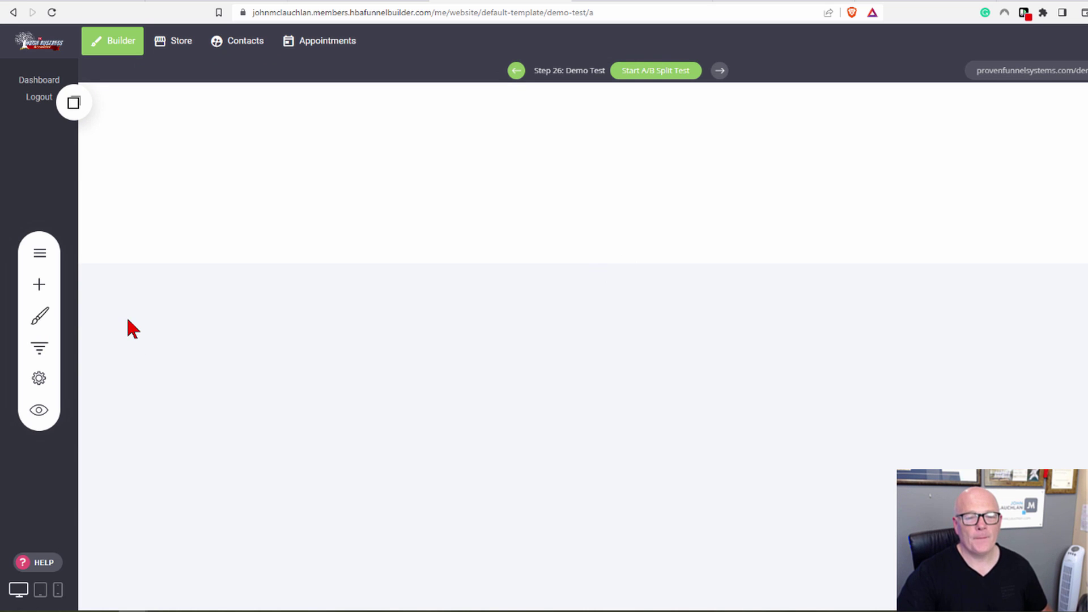
pyautogui.click(37, 287)
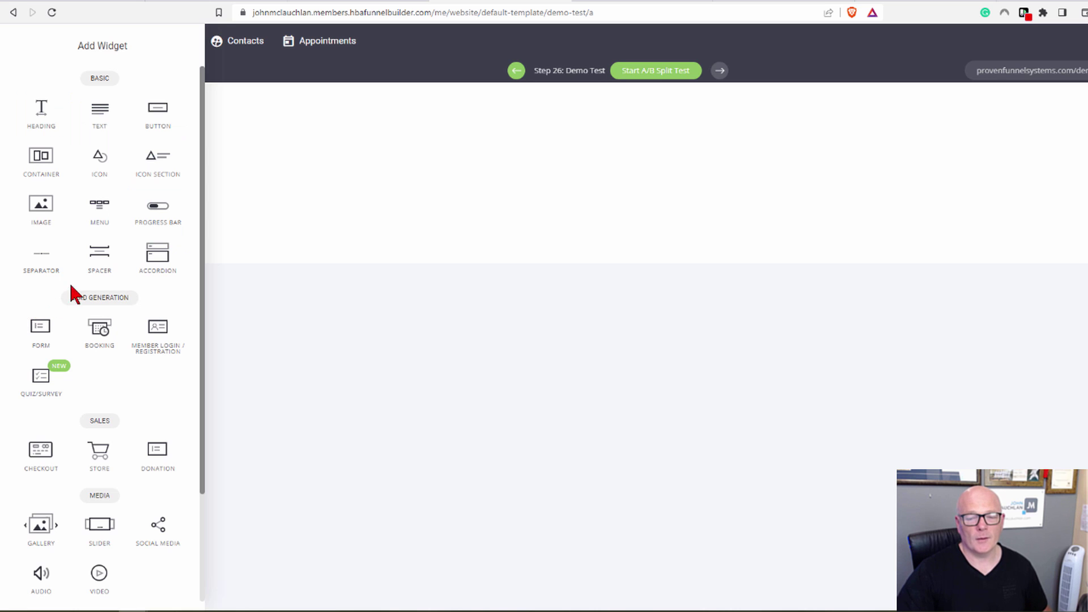
pyautogui.moveTo(44, 113); pyautogui.dragTo(606, 143)
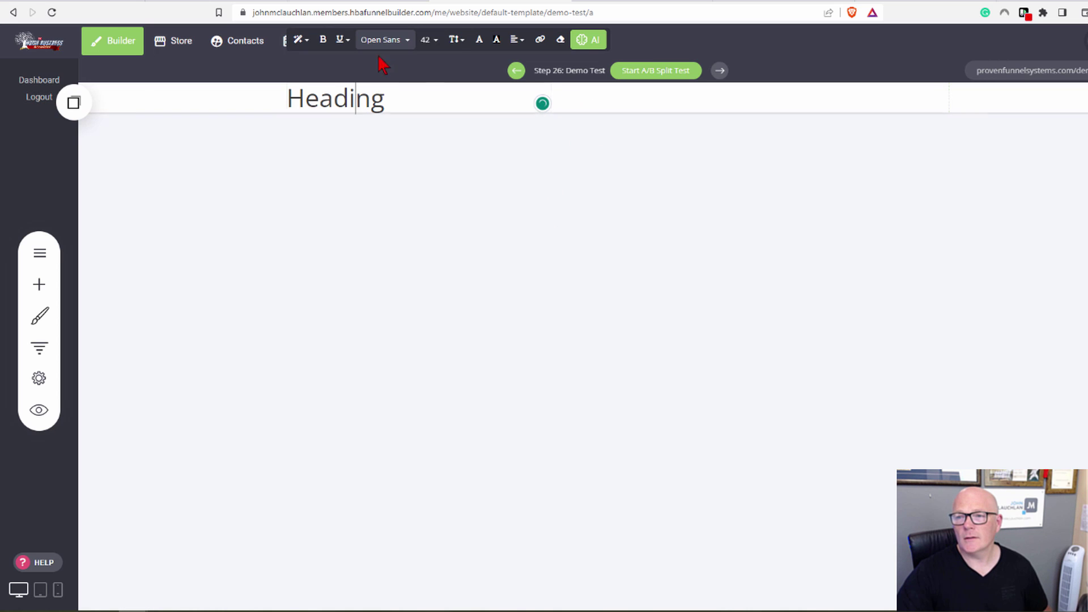
pyautogui.click(532, 270)
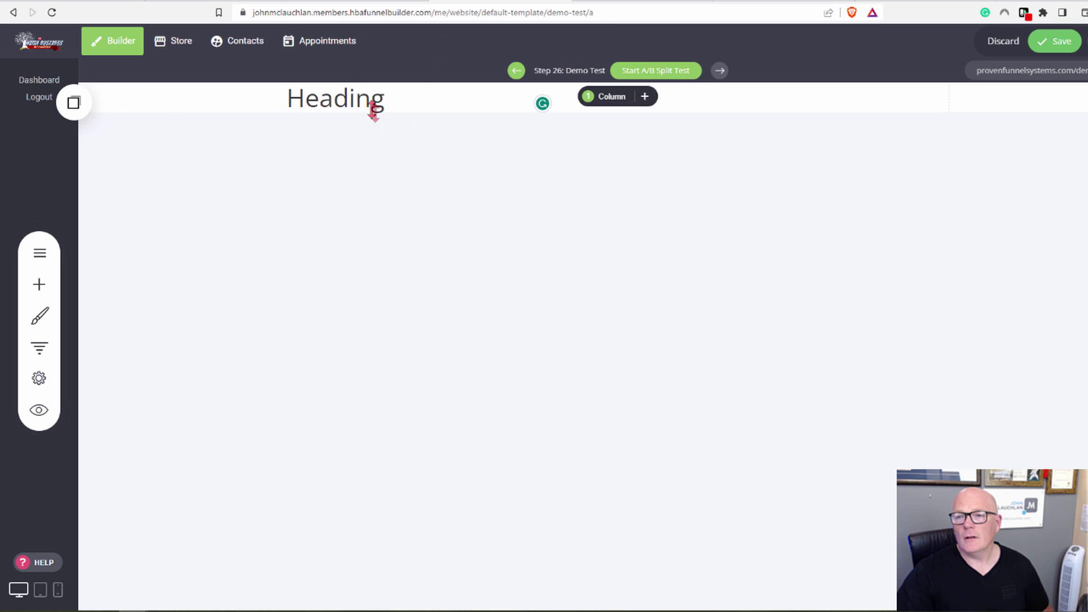
pyautogui.moveTo(376, 102)
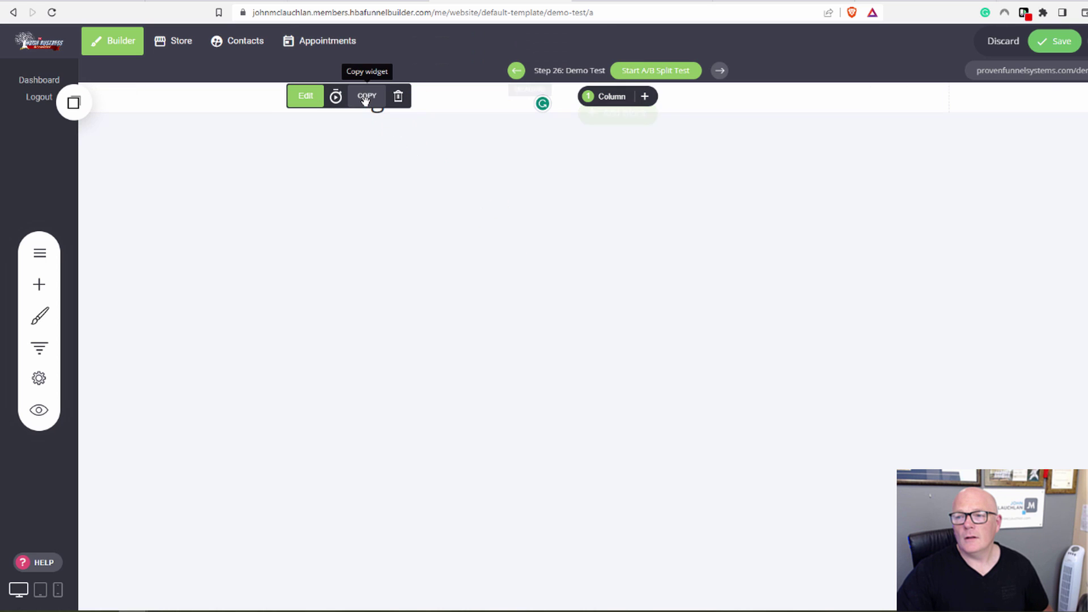
pyautogui.click(399, 97)
pyautogui.click(652, 283)
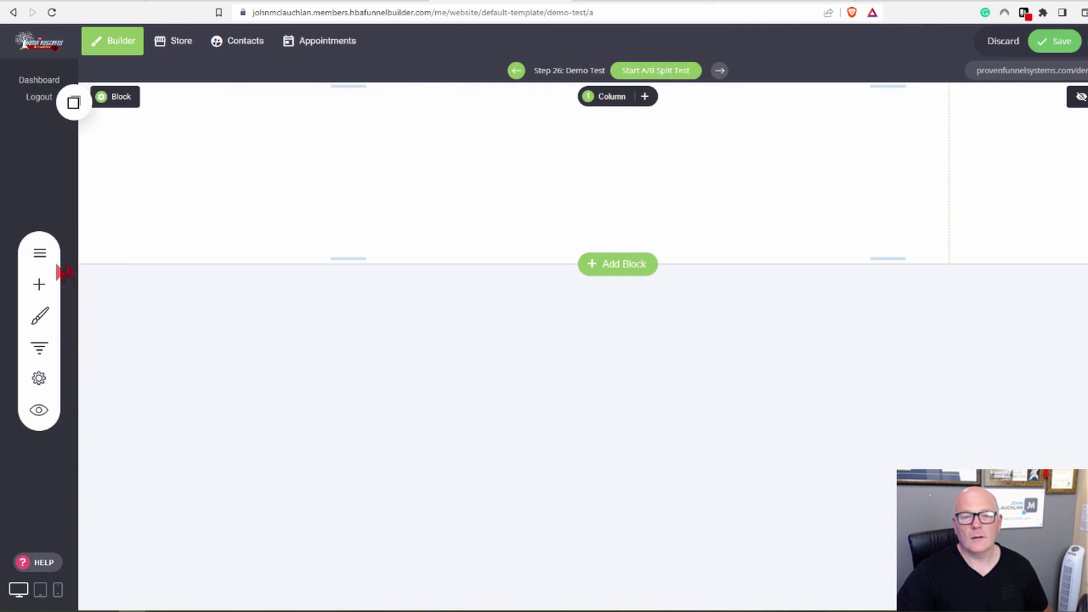
# Step: Add a Heading widget to the blank Demo Test page and center its text
pyautogui.click(39, 284)
pyautogui.moveTo(41, 110); pyautogui.dragTo(663, 126)
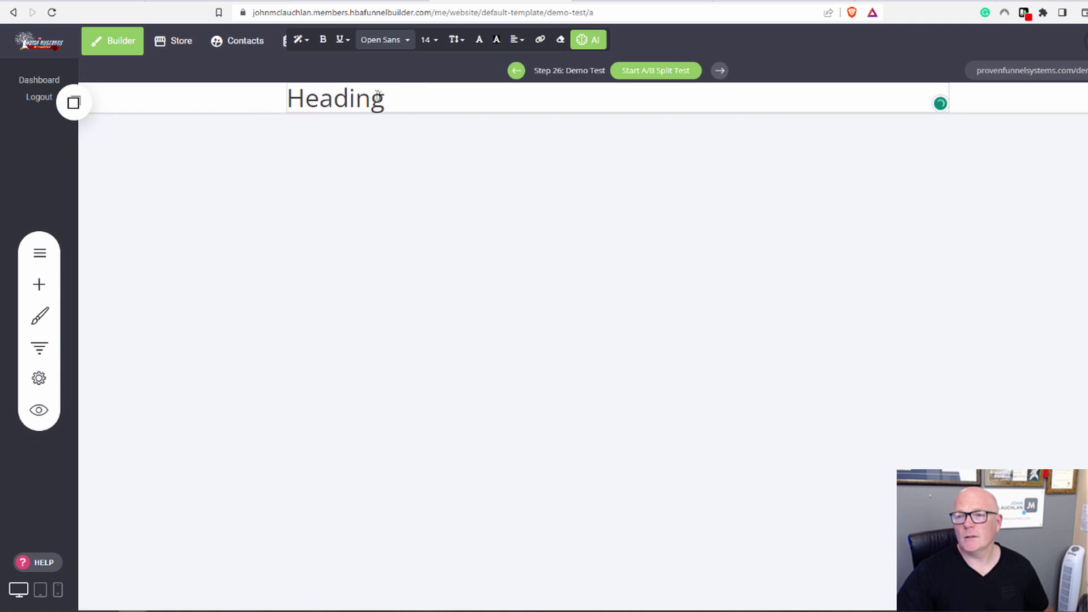
pyautogui.click(517, 39)
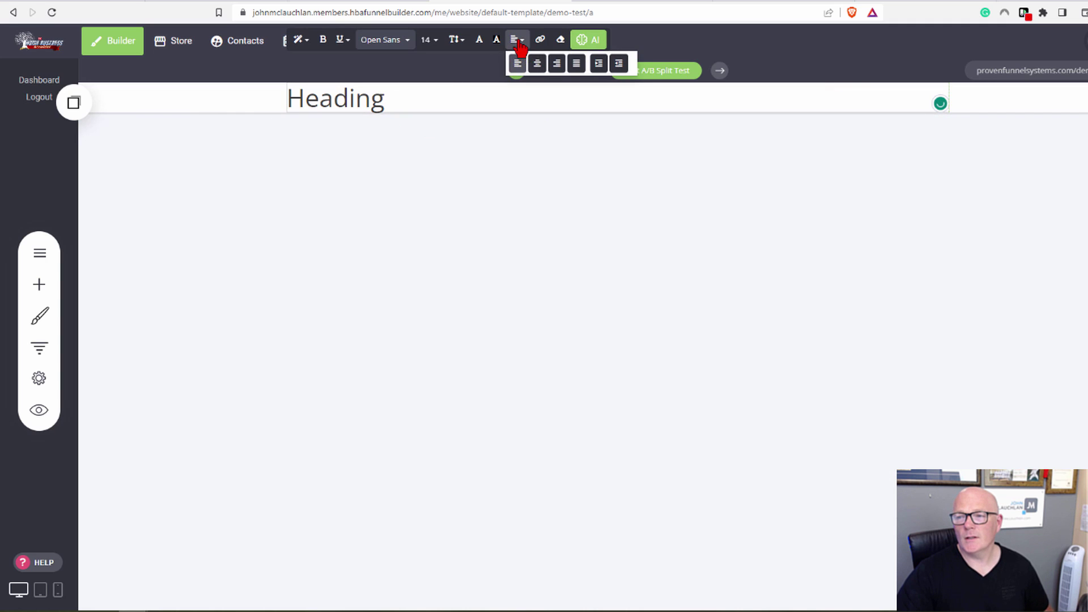
pyautogui.click(540, 63)
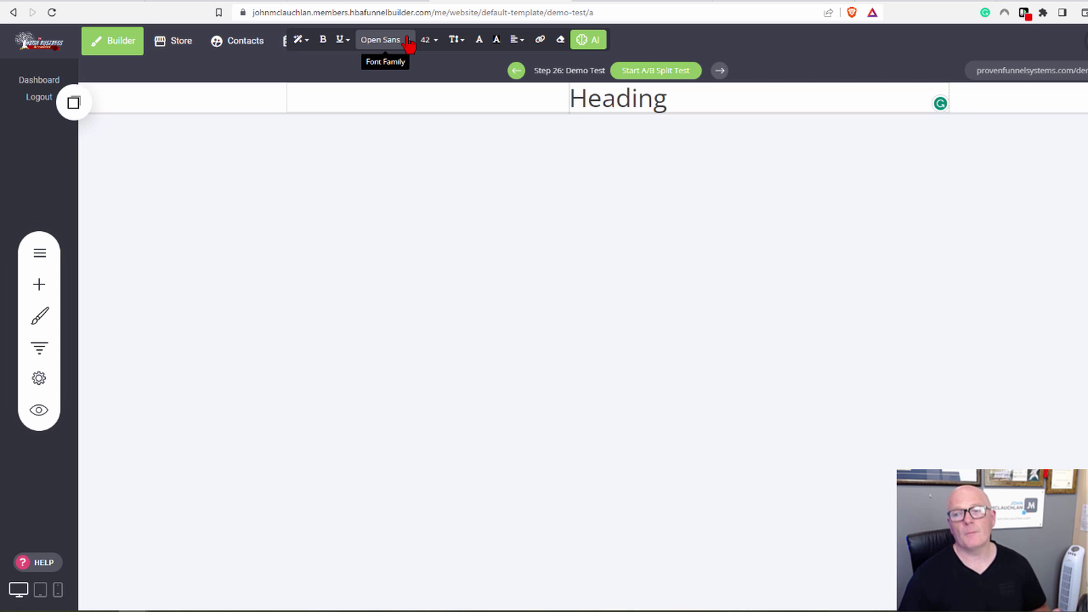
# Step: Add a Video widget to the page directly below the heading
pyautogui.click(40, 289)
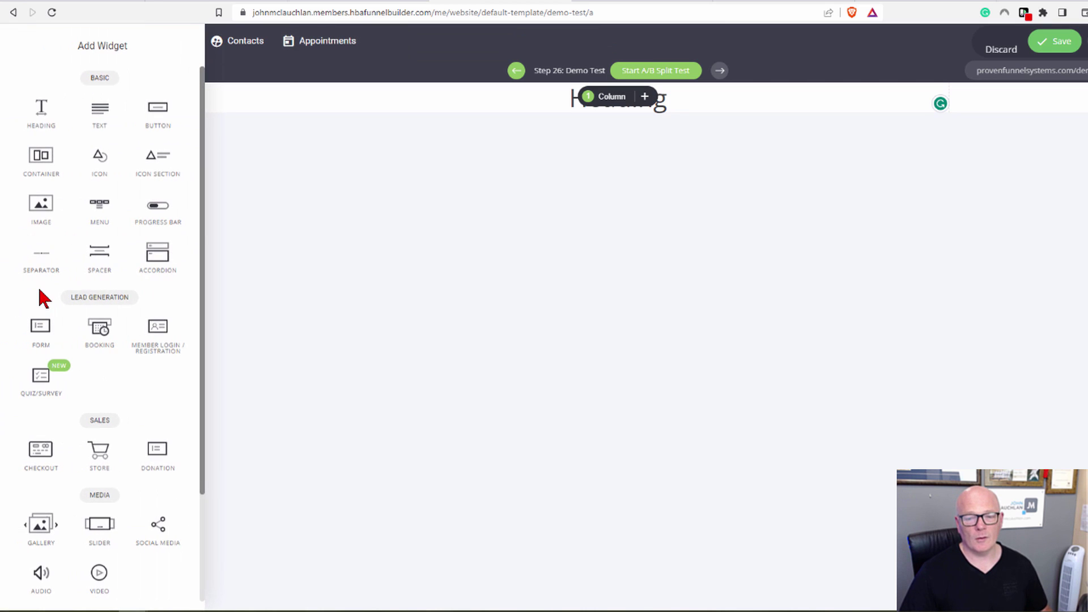
pyautogui.scroll(-2, 40, 297)
pyautogui.moveTo(100, 445); pyautogui.dragTo(653, 107)
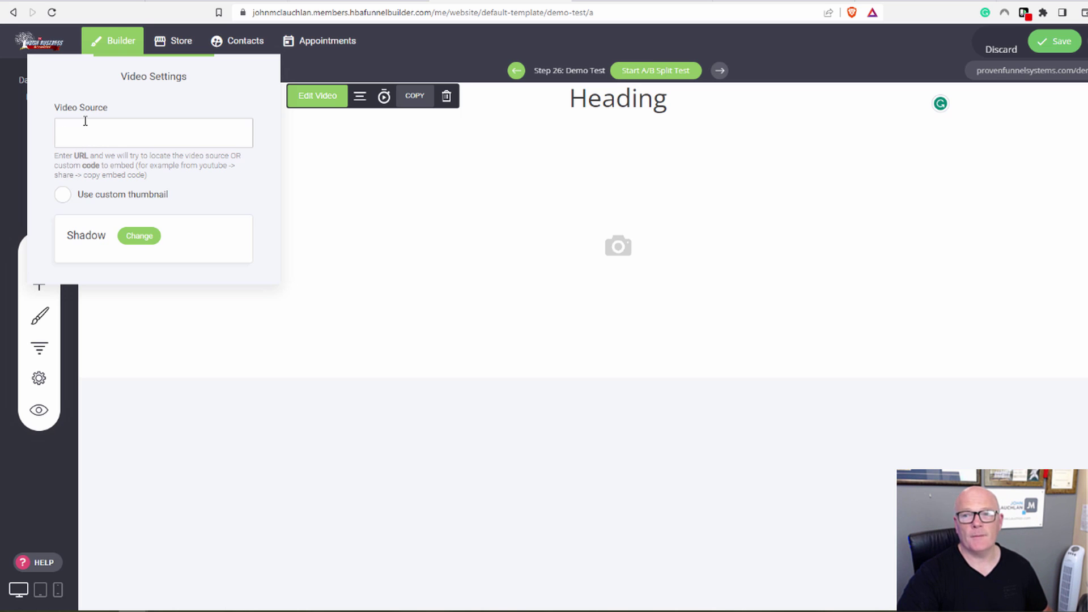
# Step: Open vimeo.com in a new browser tab and copy the video link of the Funnel Builder Onboarding video
pyautogui.click(1012, 1)
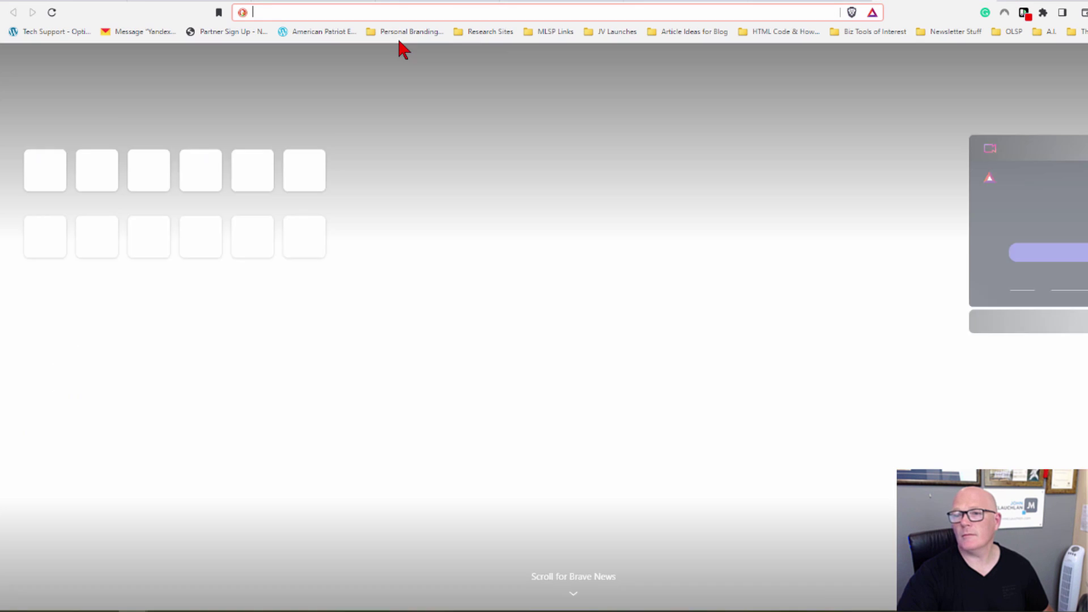
pyautogui.write('vimeo.com')
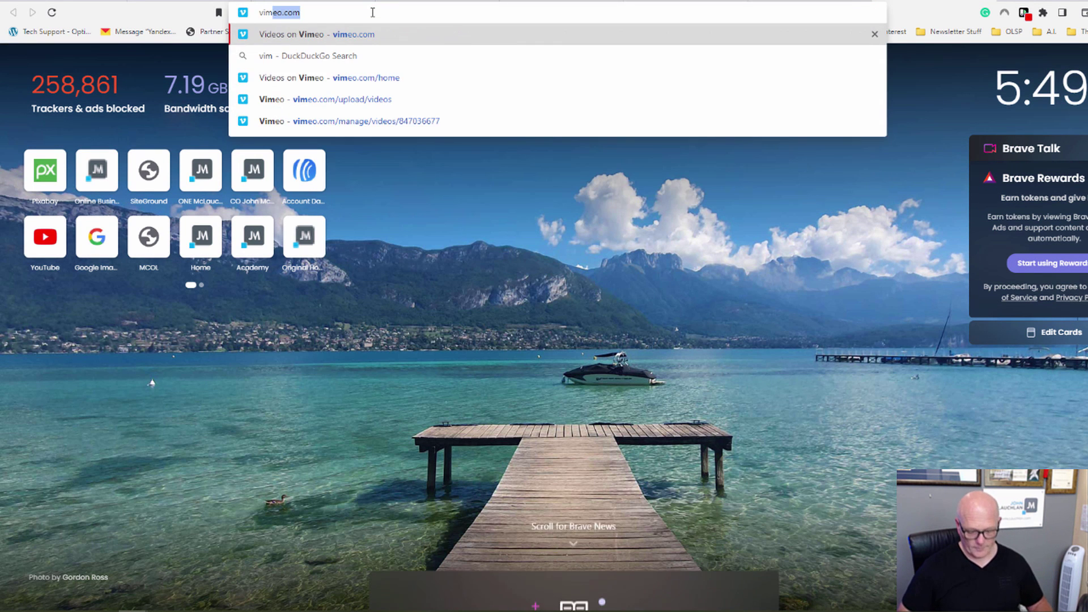
pyautogui.press('Return')
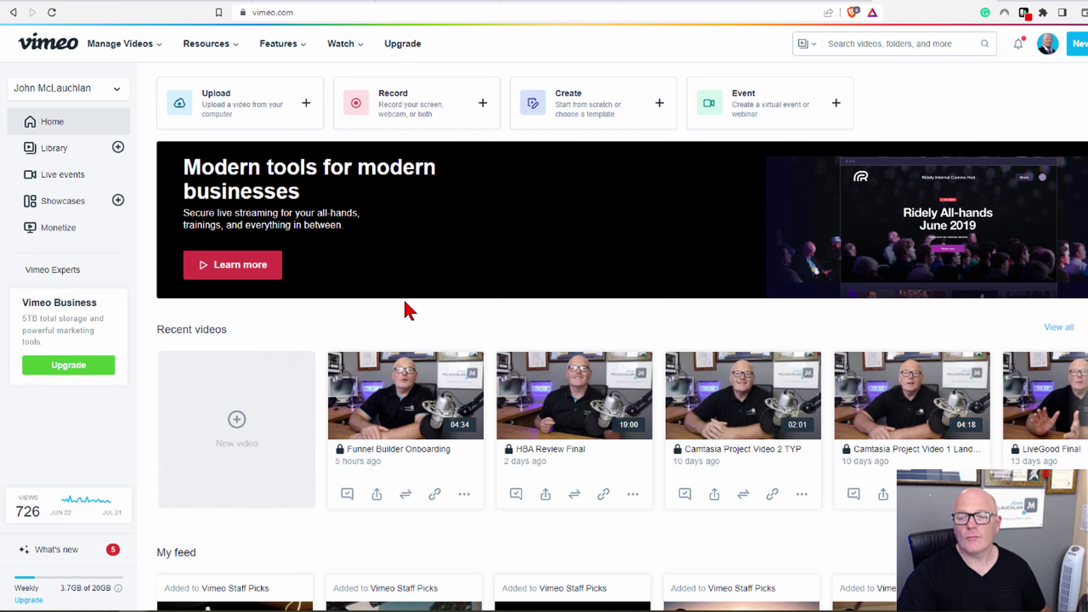
pyautogui.click(435, 495)
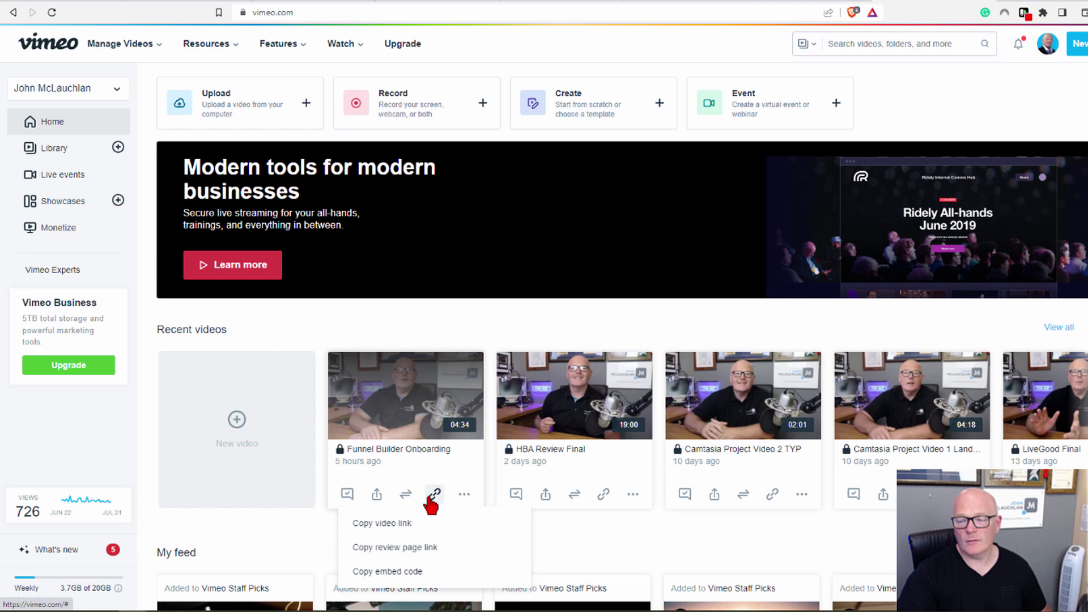
pyautogui.click(374, 523)
# Step: Return to the funnel builder page and paste the copied Vimeo link as the video widget's source
pyautogui.click(299, 2)
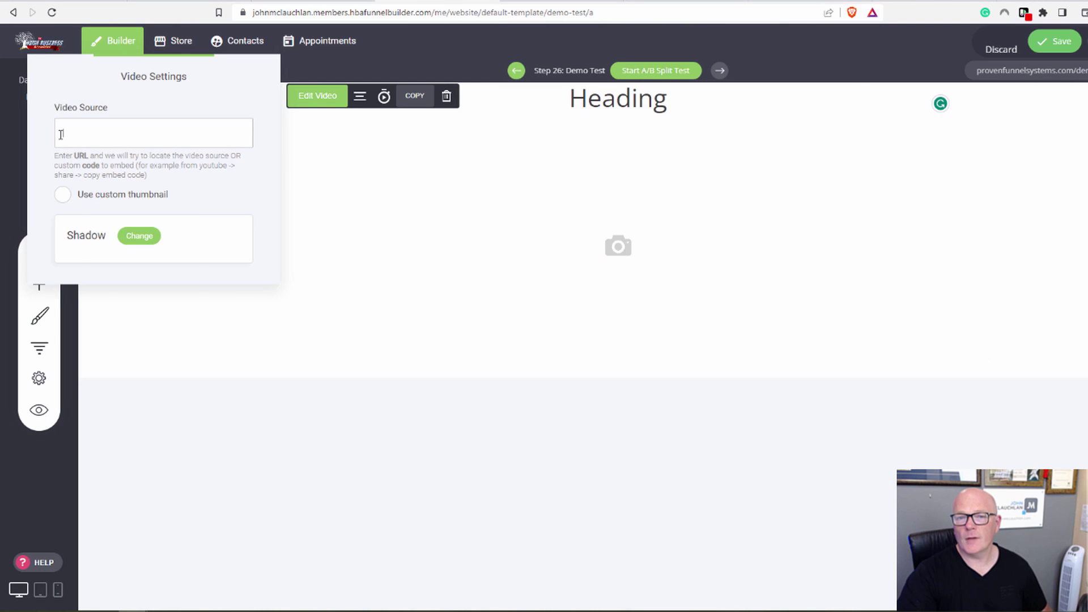
pyautogui.rightClick(62, 135)
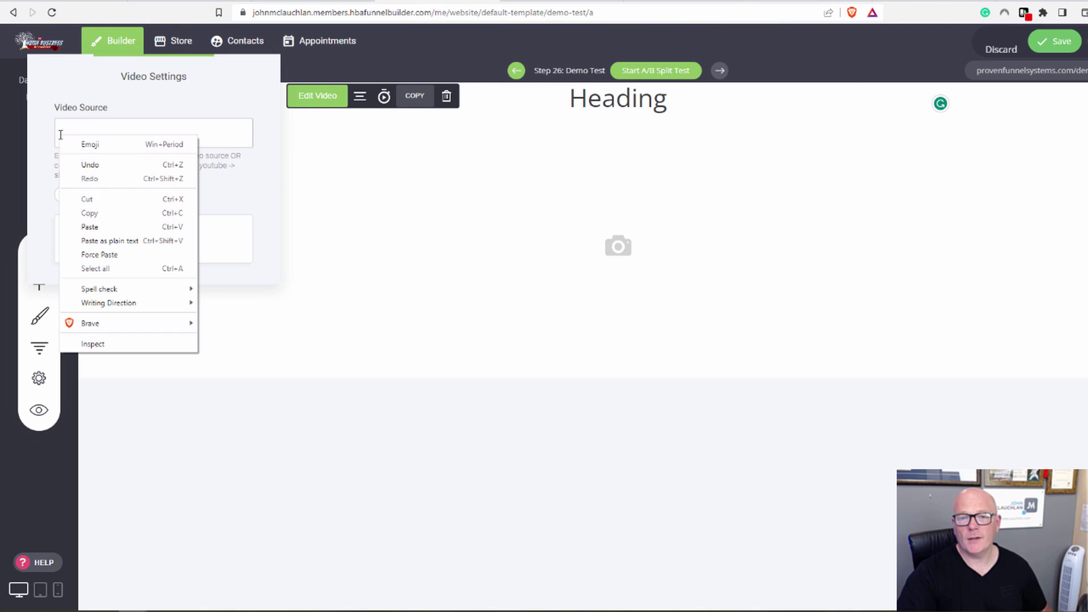
pyautogui.click(98, 227)
pyautogui.click(317, 200)
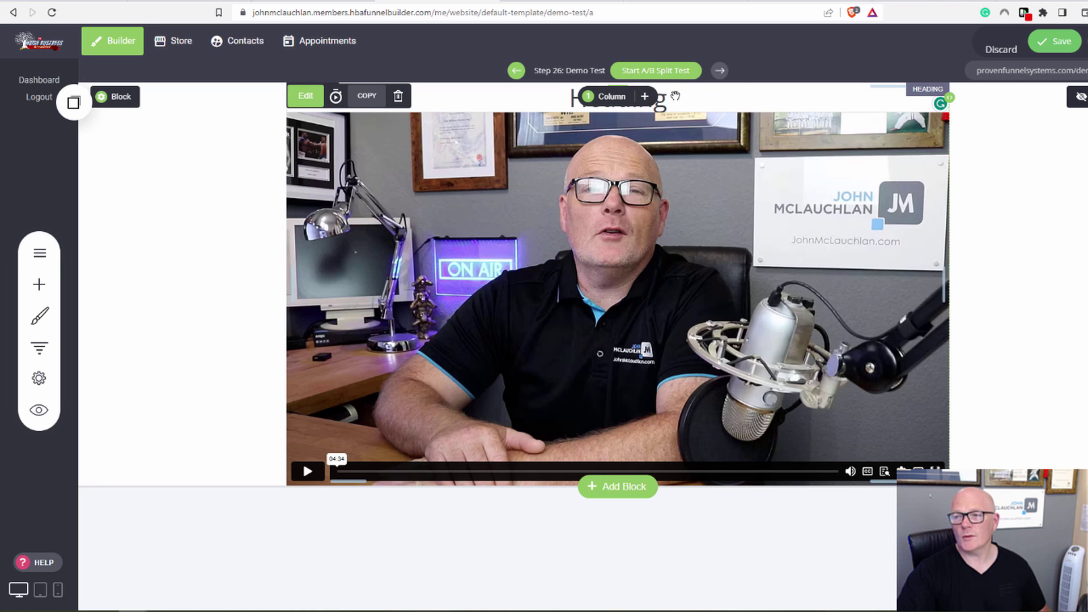
# Step: Replace the heading's placeholder text with "You Are About To Learn HOW To Build Landing Pages Quickly and Easily...", starting a new line at "Quickly"
pyautogui.click(598, 106)
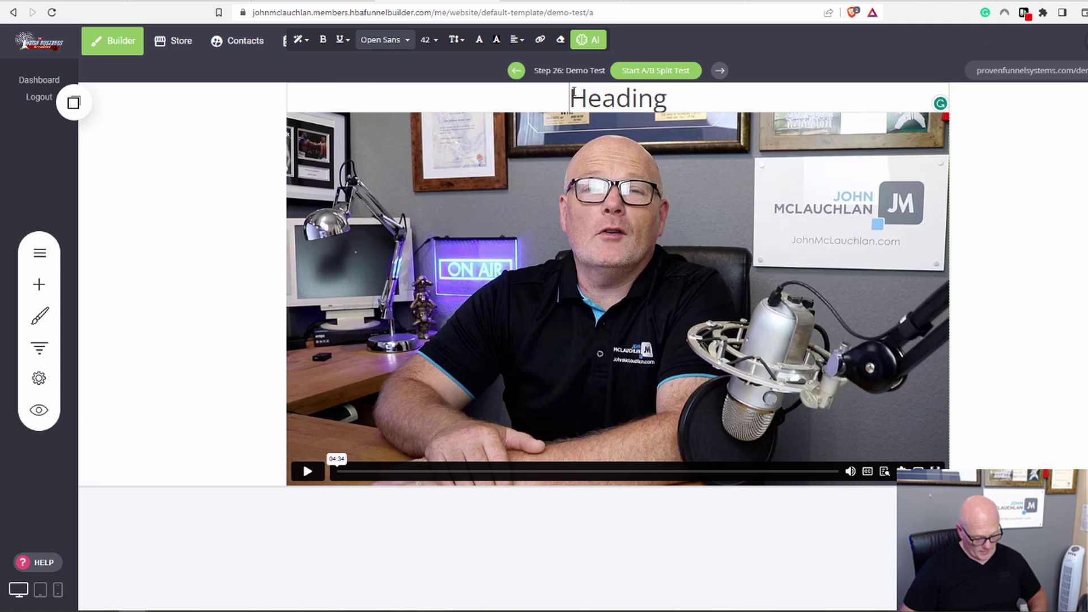
pyautogui.write('You A')
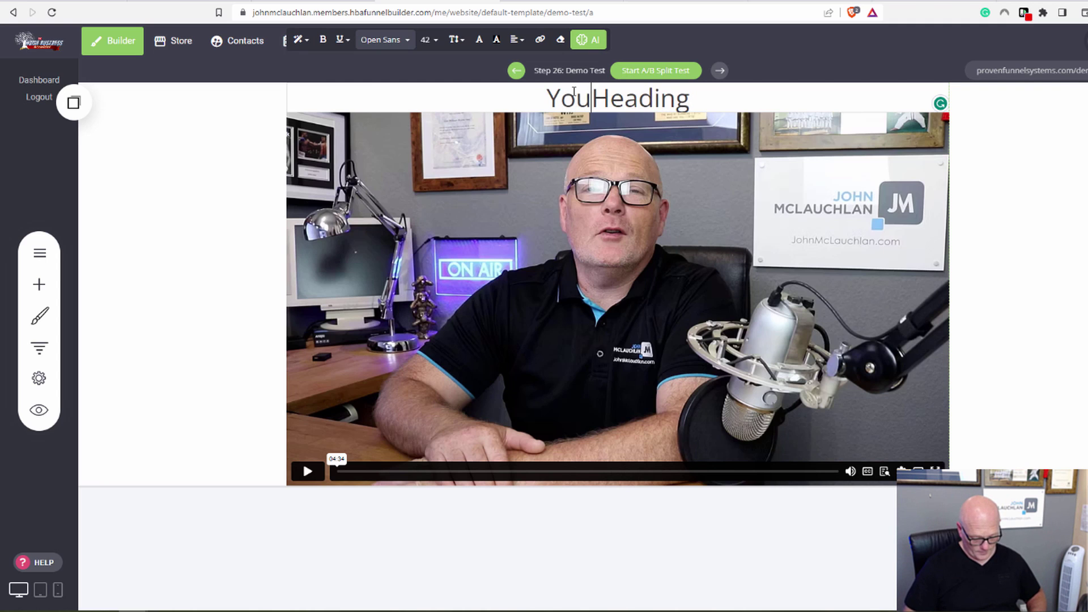
pyautogui.write('re Abou')
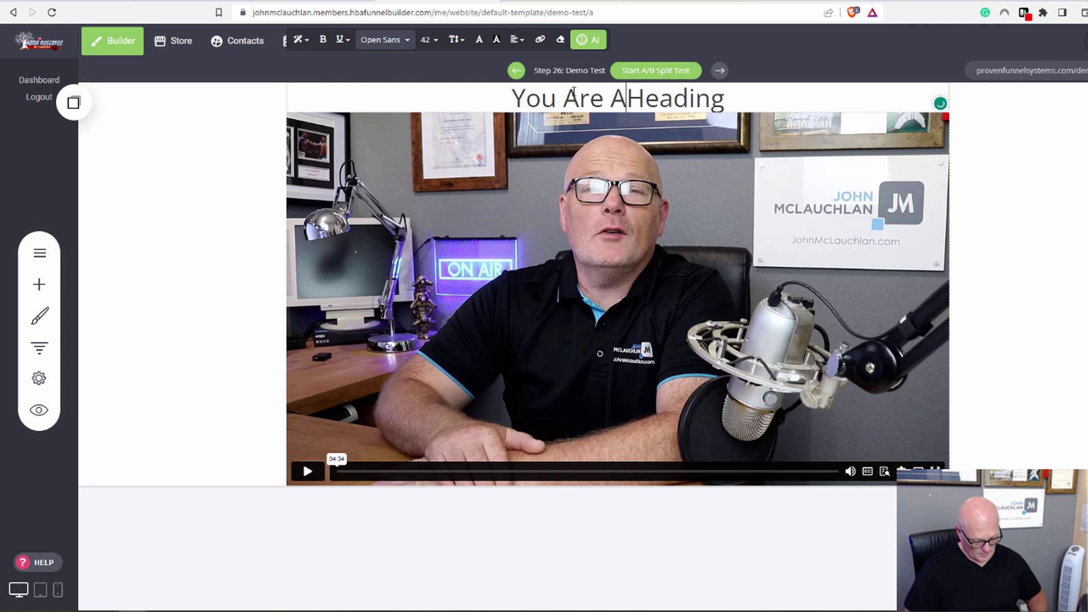
pyautogui.write('t To L')
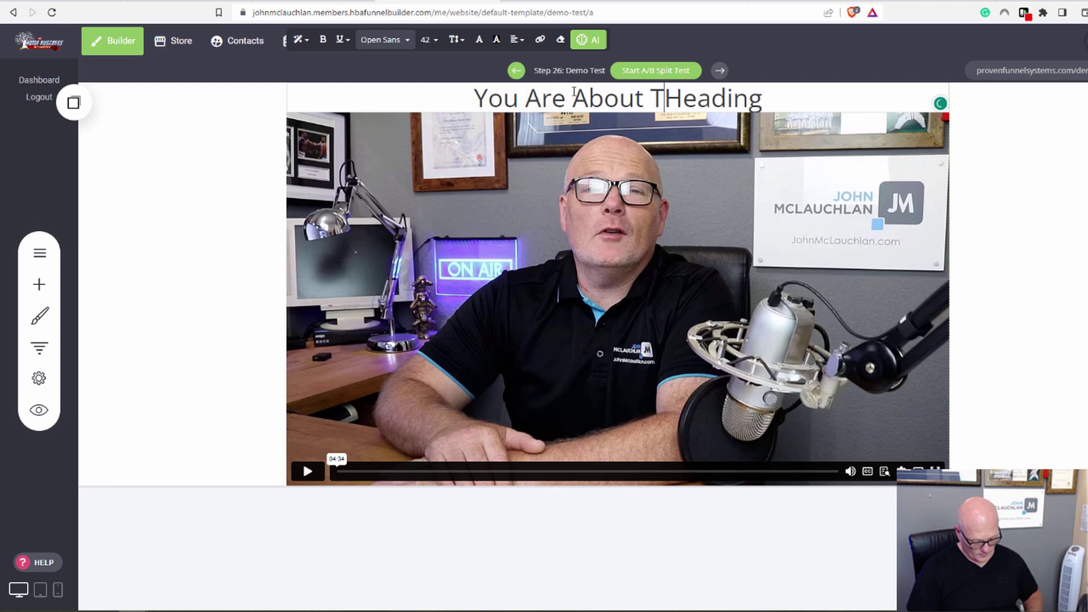
pyautogui.write('ea')
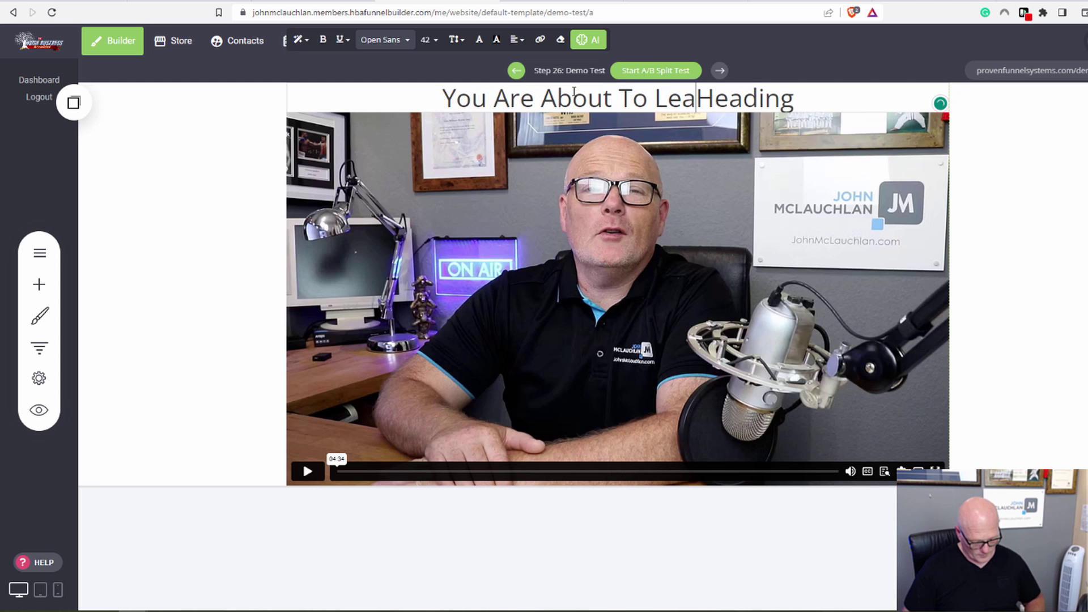
pyautogui.write('rn')
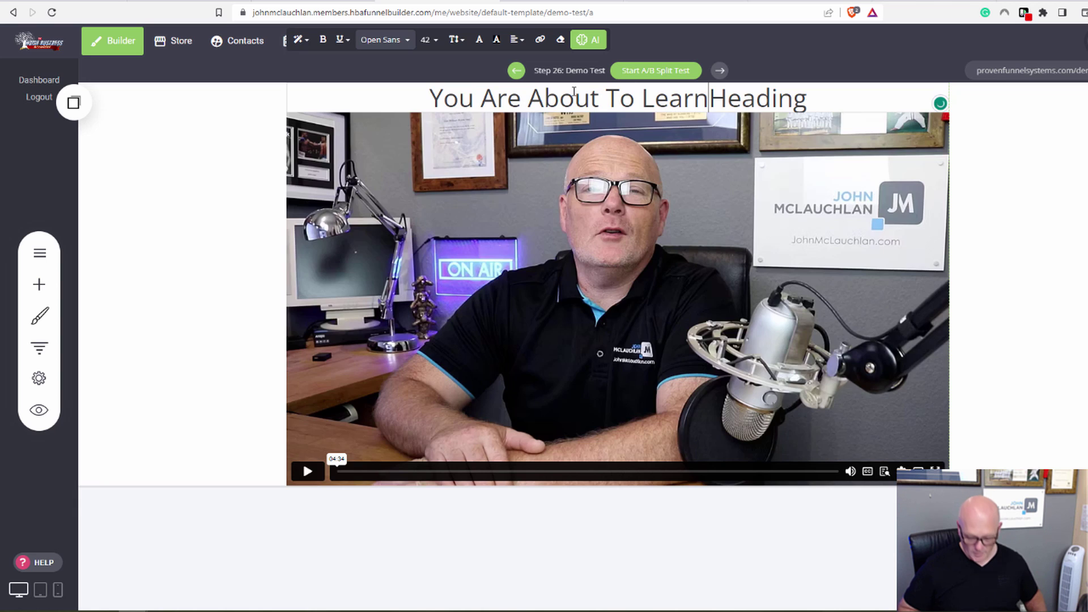
pyautogui.write(' HOW')
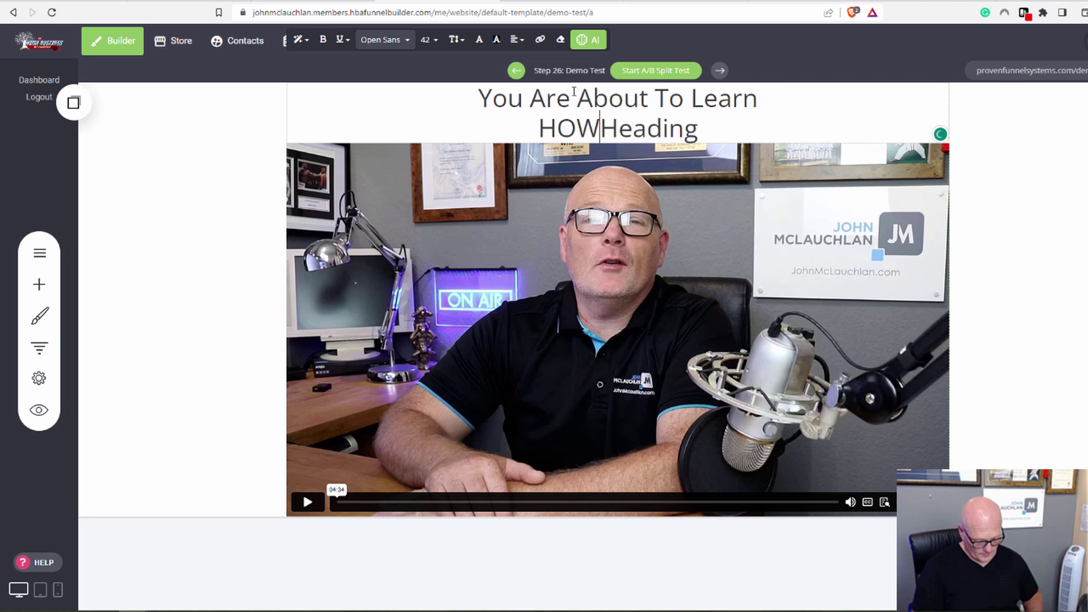
pyautogui.write(' To Bu')
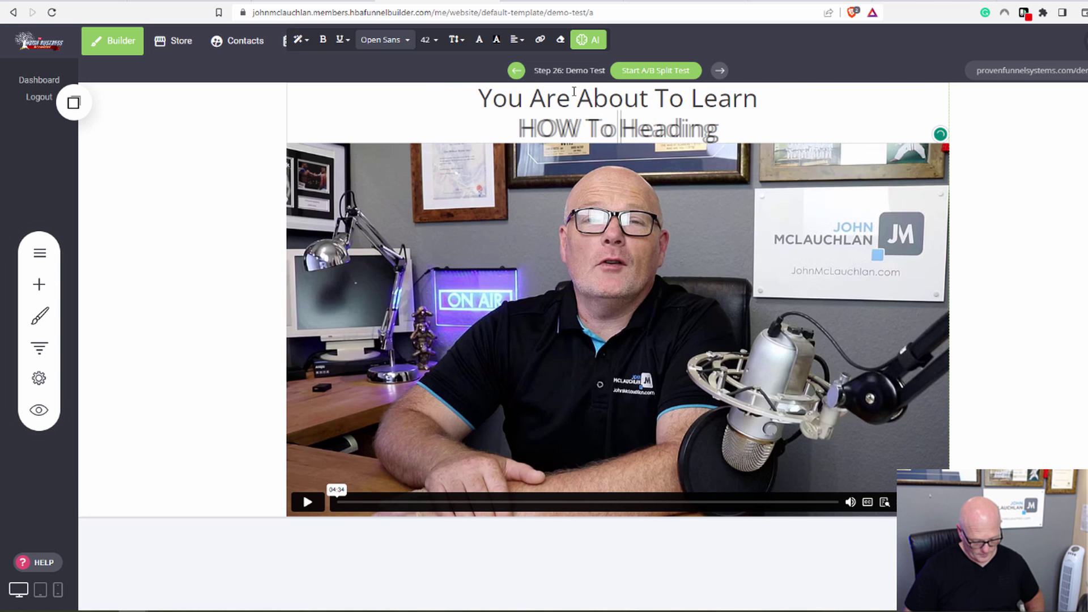
pyautogui.write('ild ')
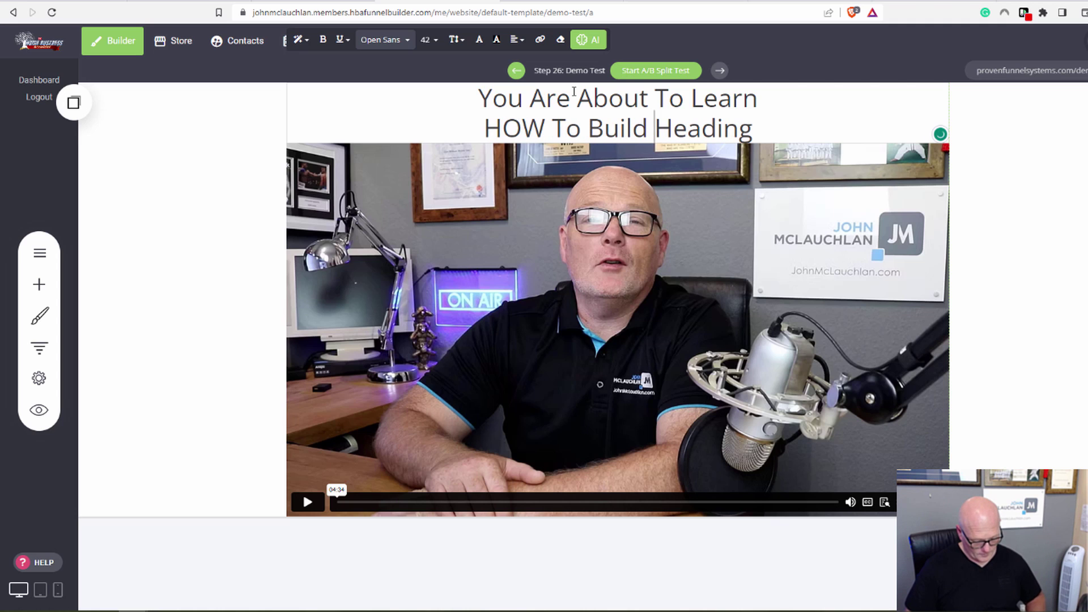
pyautogui.write('Landing')
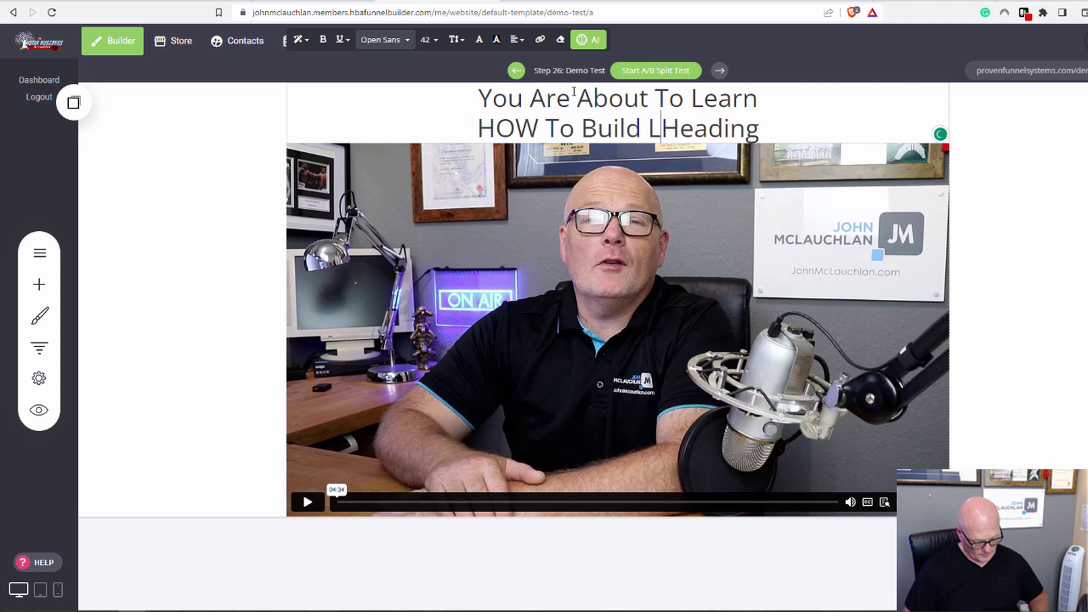
pyautogui.write(' Pages')
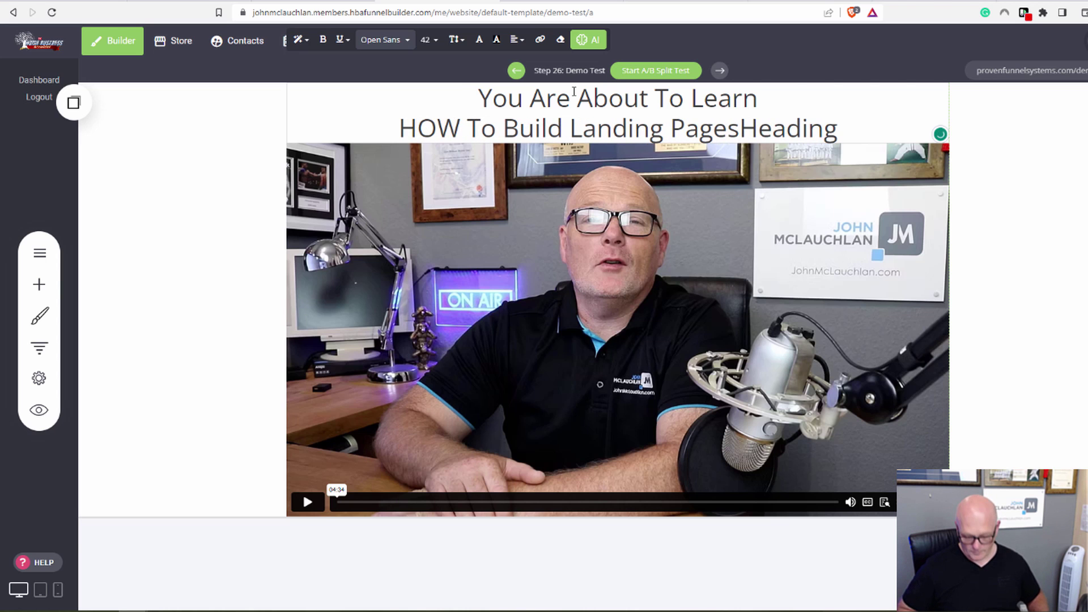
pyautogui.press('Return')
pyautogui.write('Qu')
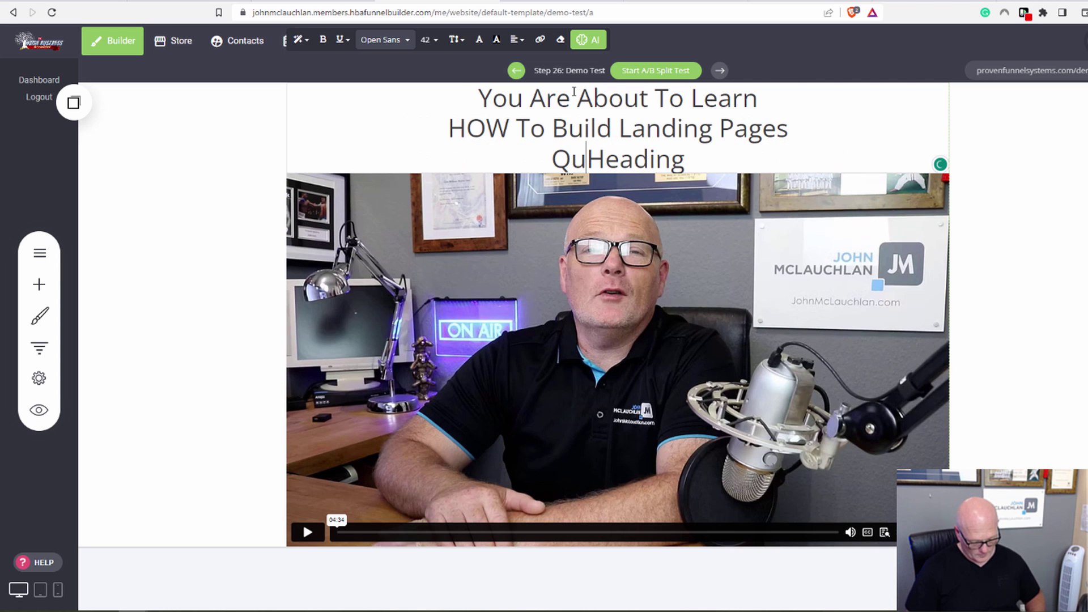
pyautogui.write('ickly ')
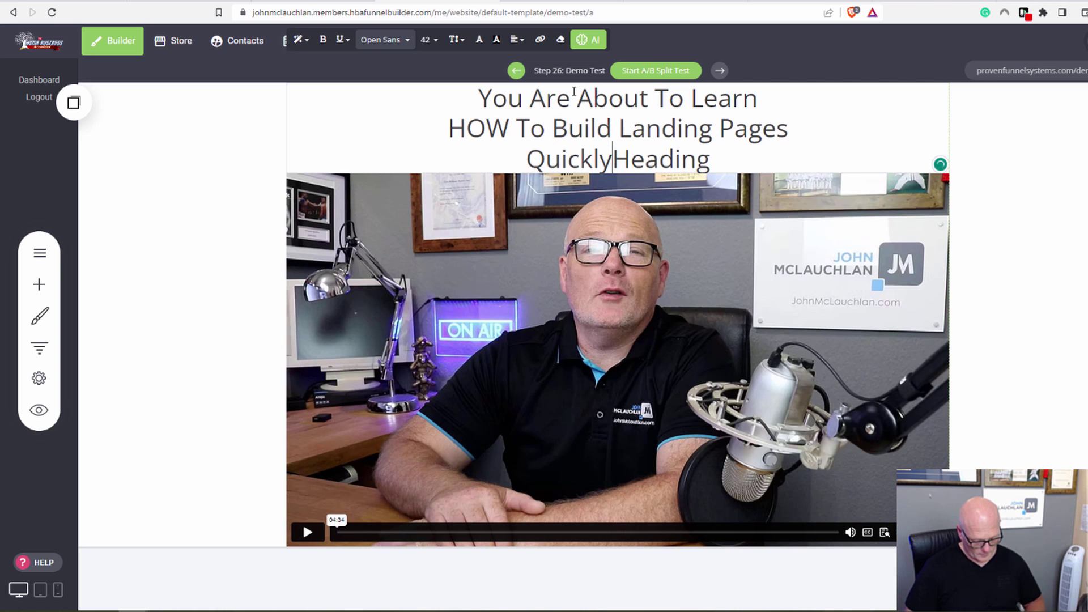
pyautogui.write('and Easi')
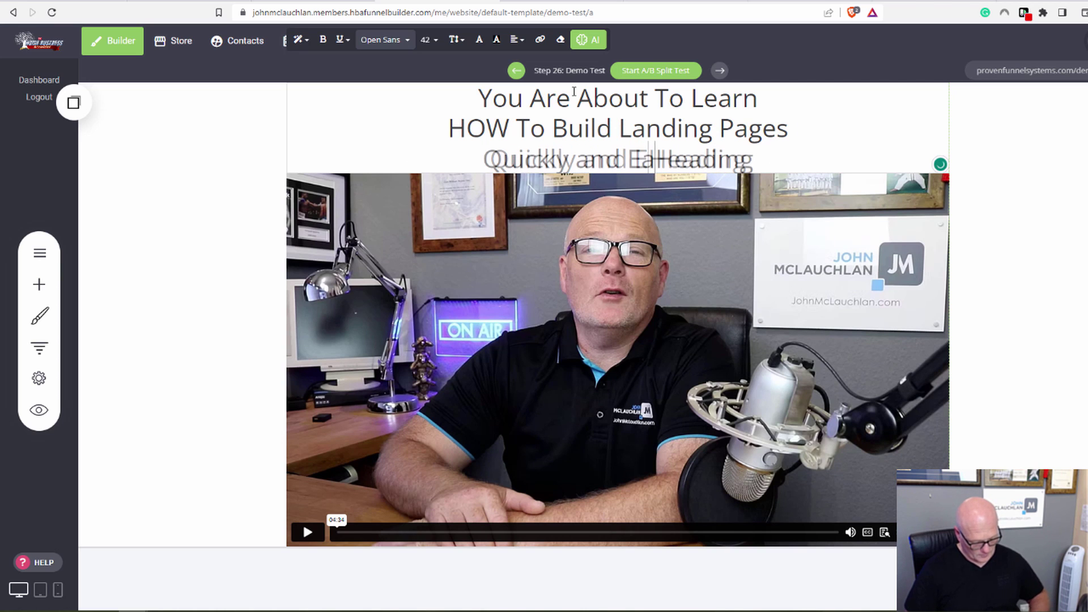
pyautogui.write('ly...')
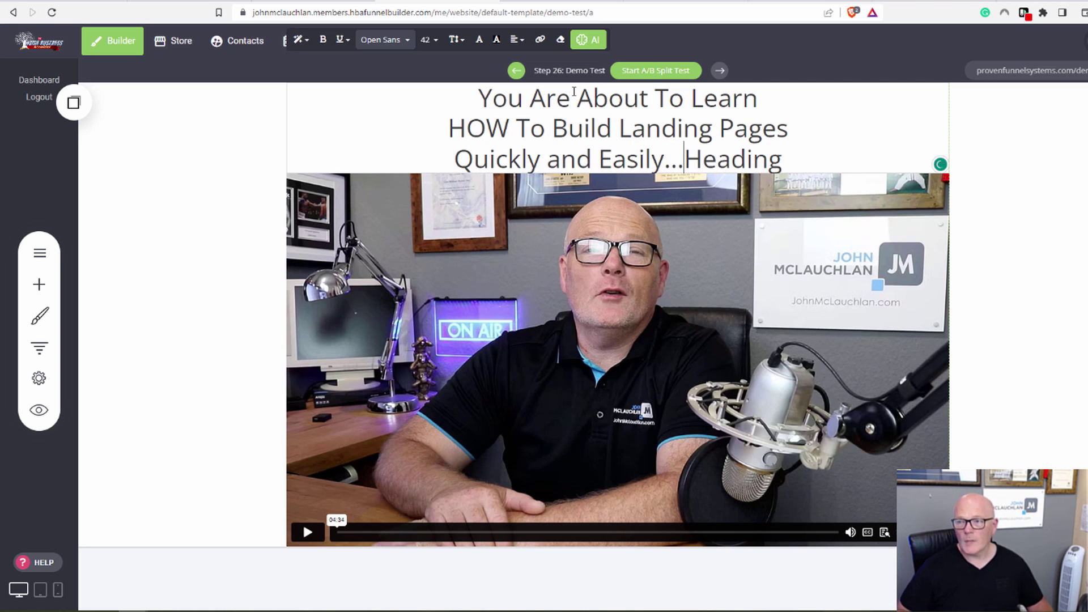
pyautogui.press('Delete')
pyautogui.press('Delete')
pyautogui.press('Delete')
pyautogui.press('Delete')
pyautogui.press('Delete')
pyautogui.press('Delete')
pyautogui.press('Delete')
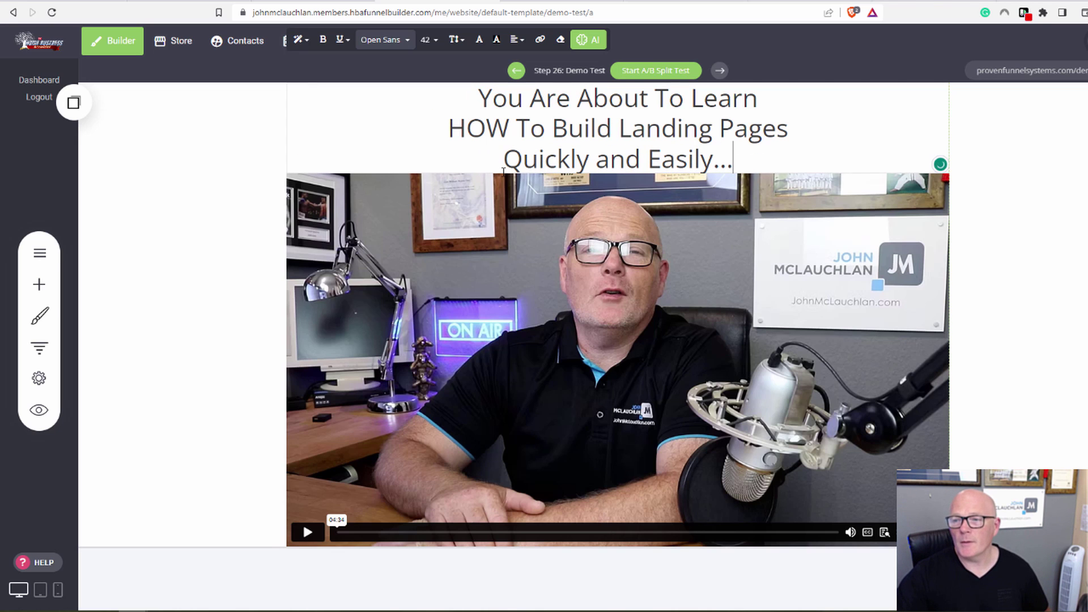
pyautogui.click(597, 185)
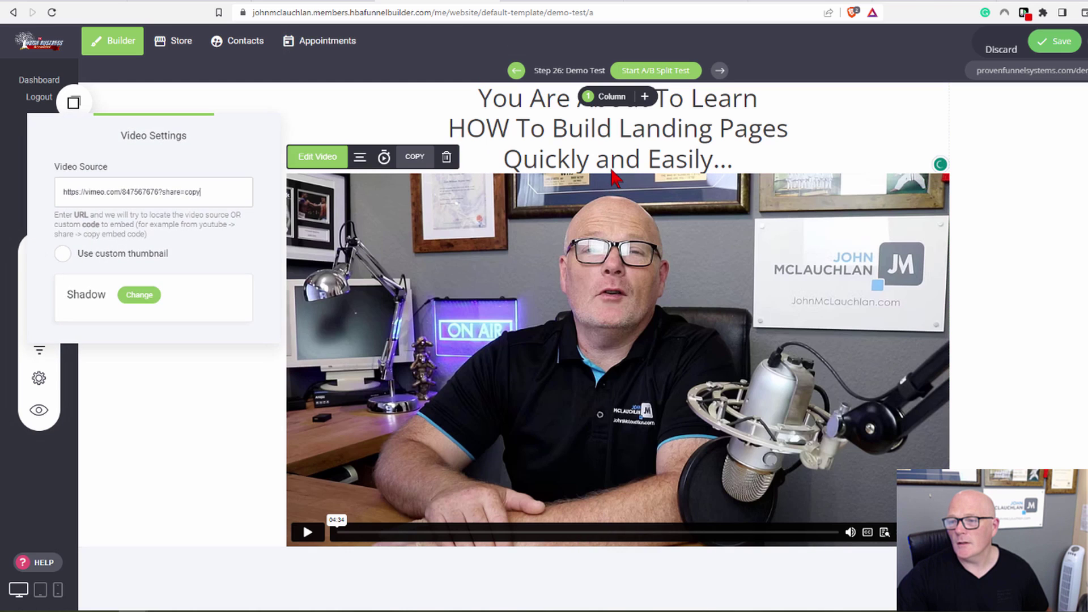
pyautogui.click(1076, 203)
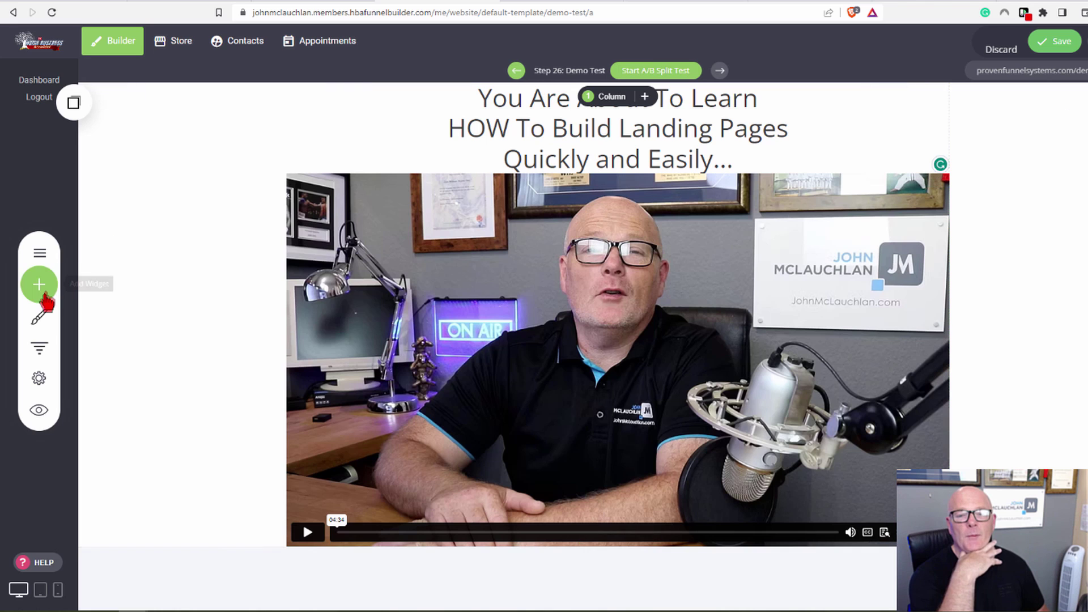
pyautogui.click(39, 286)
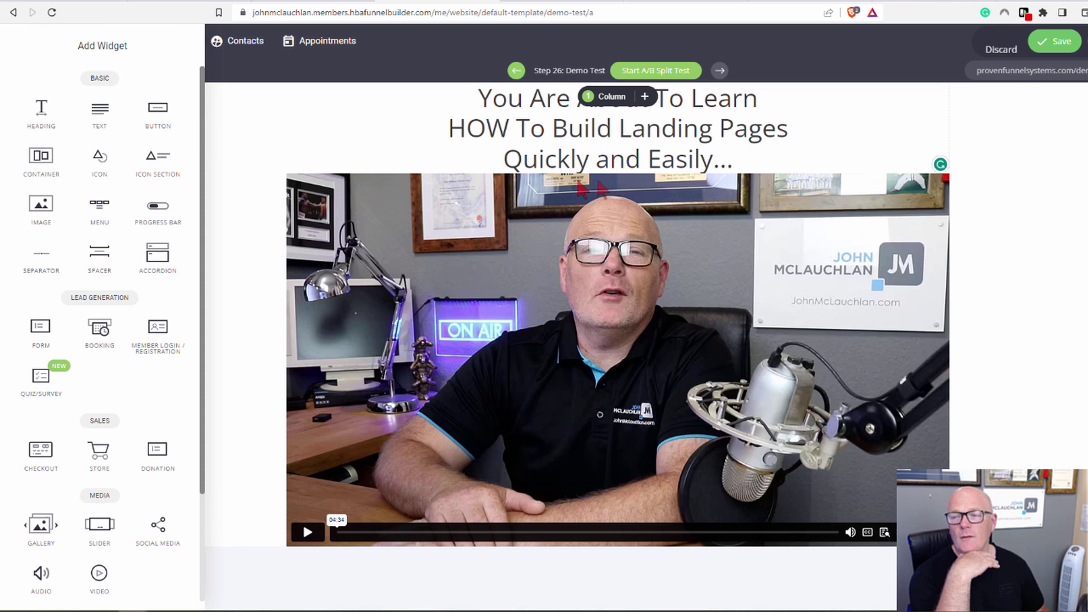
pyautogui.click(237, 201)
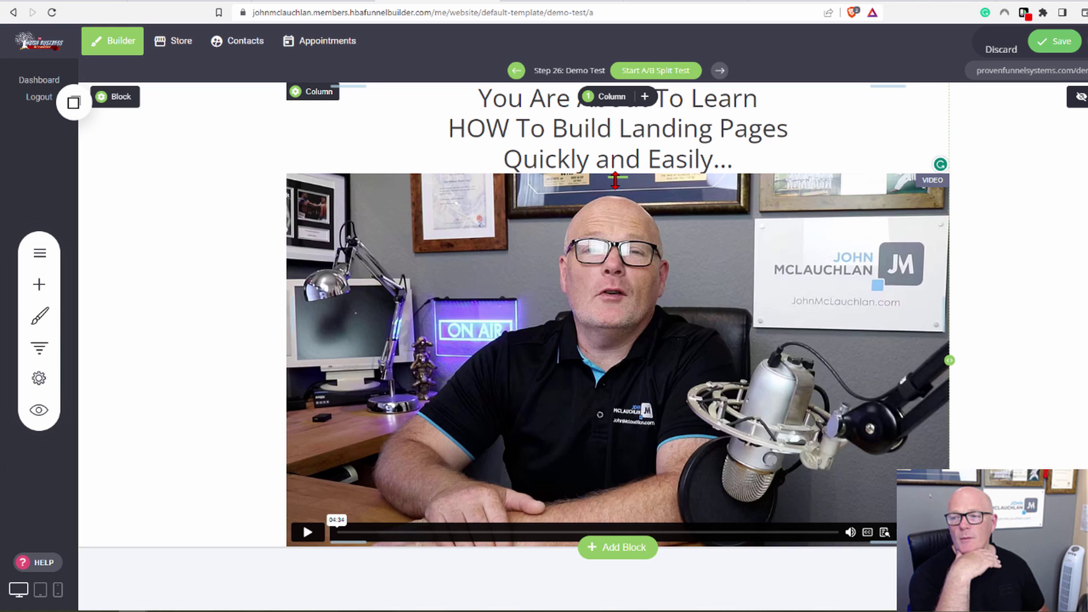
# Step: Add a small gap between the heading and the video, and some space above the heading
pyautogui.moveTo(616, 182); pyautogui.dragTo(617, 197)
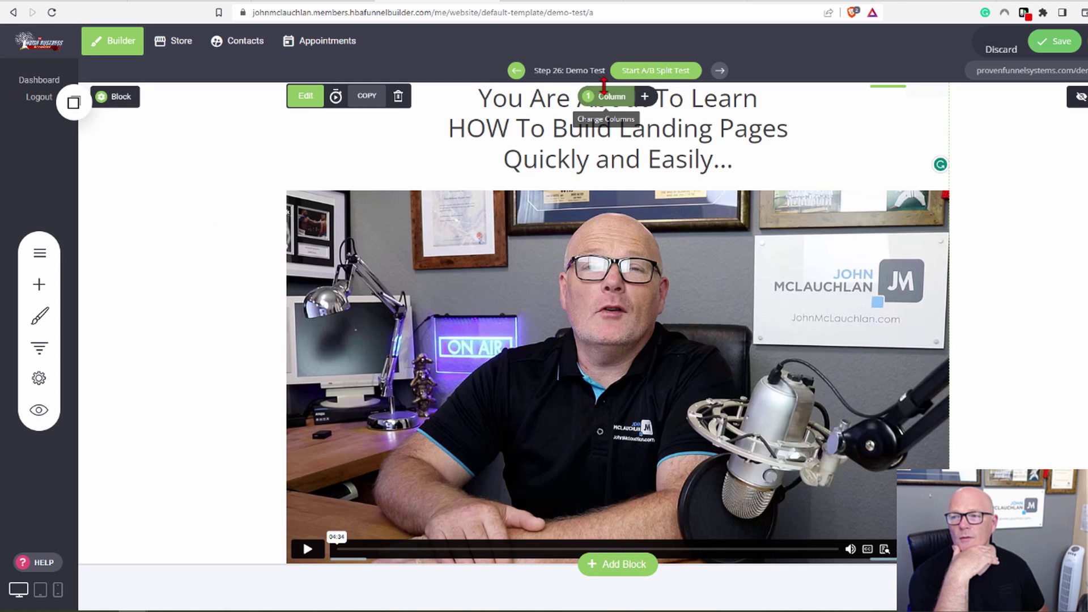
pyautogui.moveTo(617, 85); pyautogui.dragTo(618, 114)
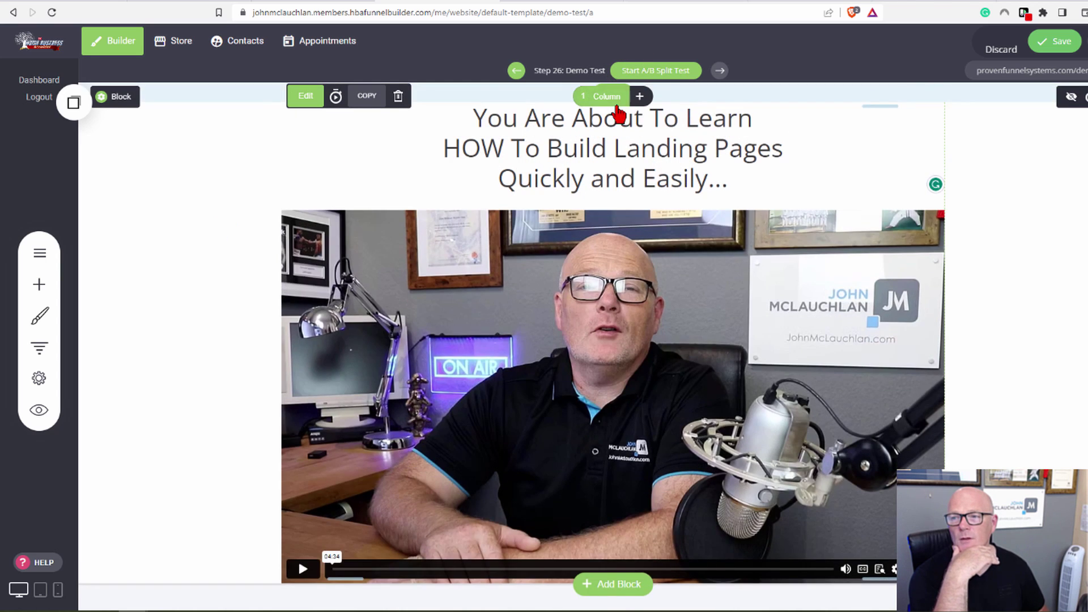
# Step: Change the font of the entire three-line heading to Hammersmith One
pyautogui.click(537, 149)
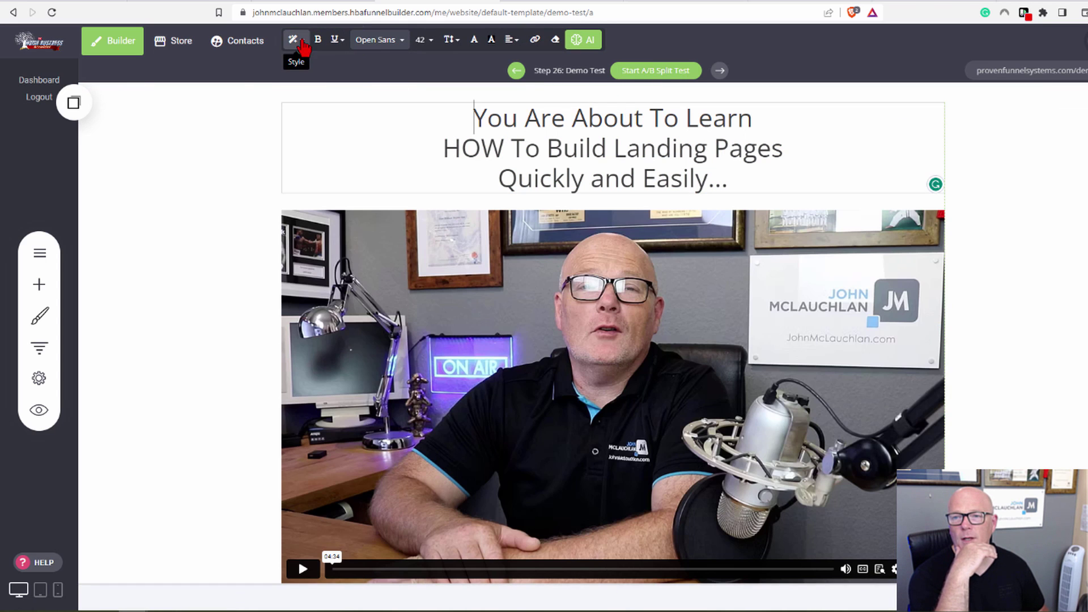
pyautogui.moveTo(478, 111); pyautogui.dragTo(763, 185)
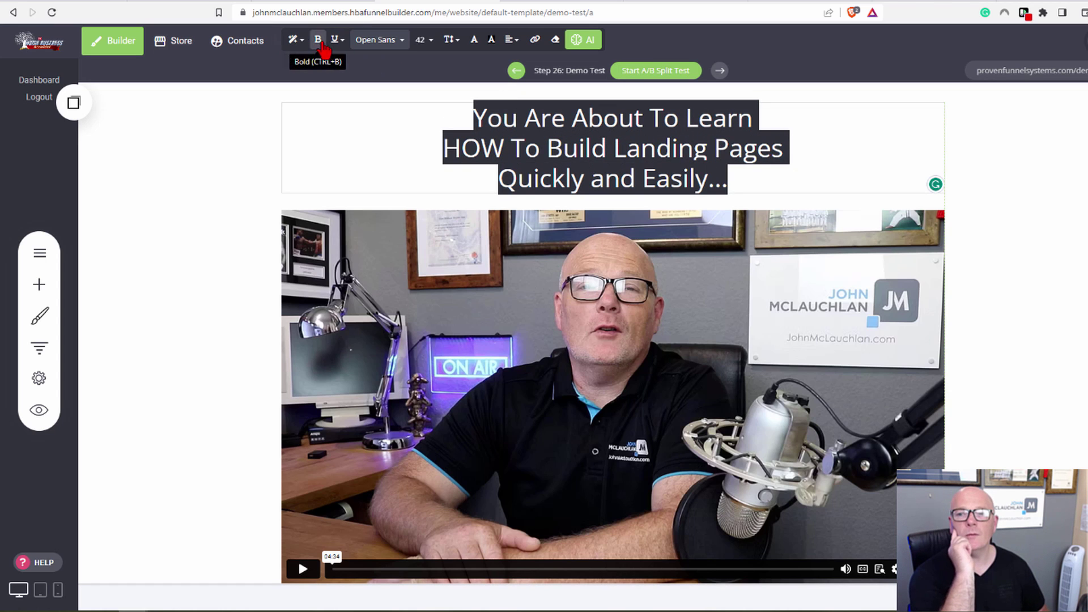
pyautogui.click(402, 40)
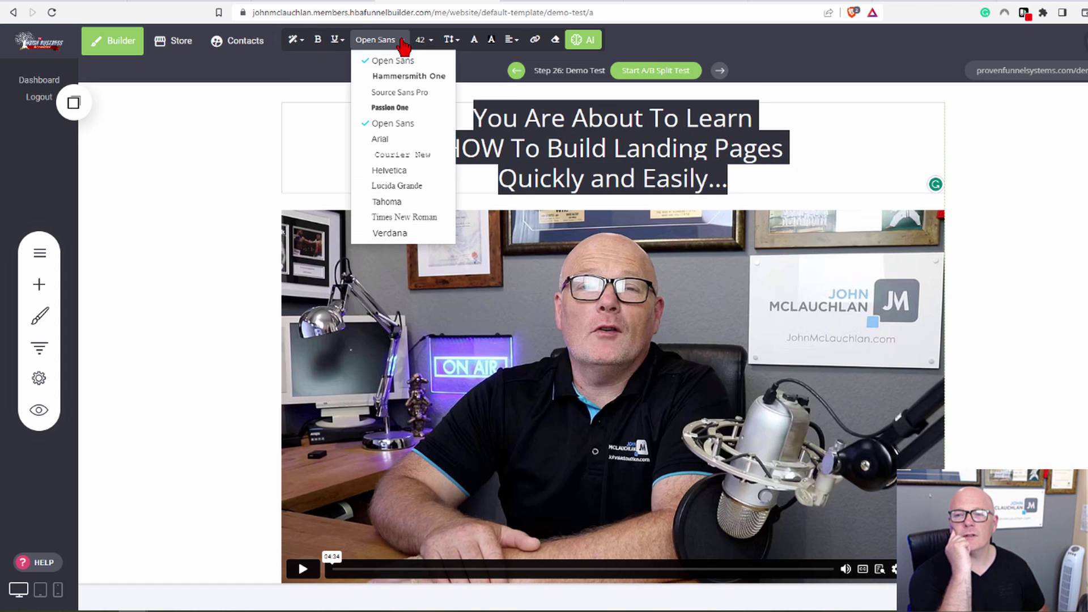
pyautogui.click(405, 77)
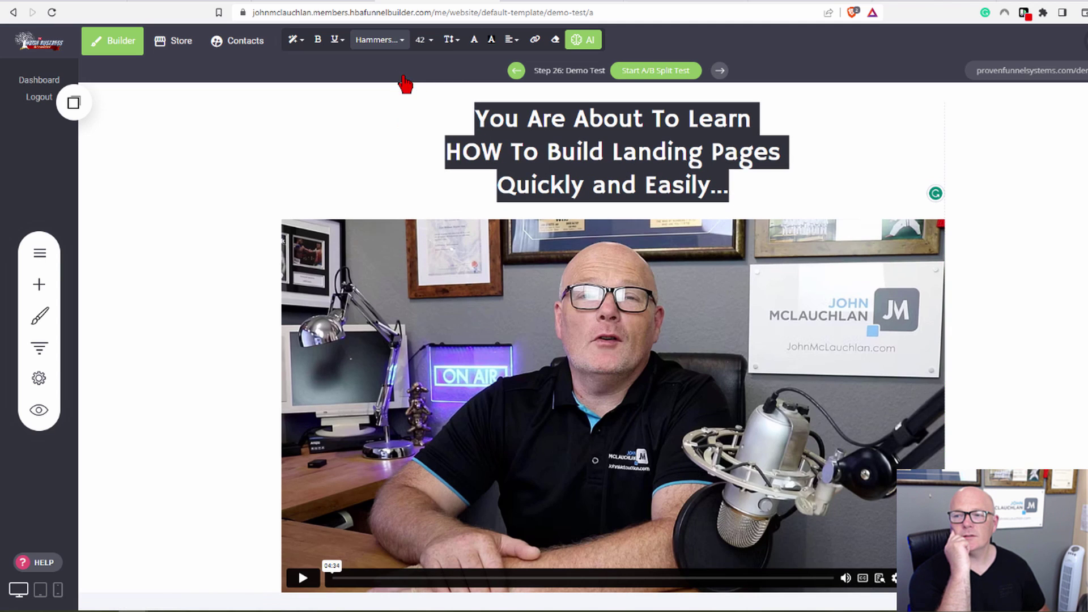
pyautogui.click(250, 170)
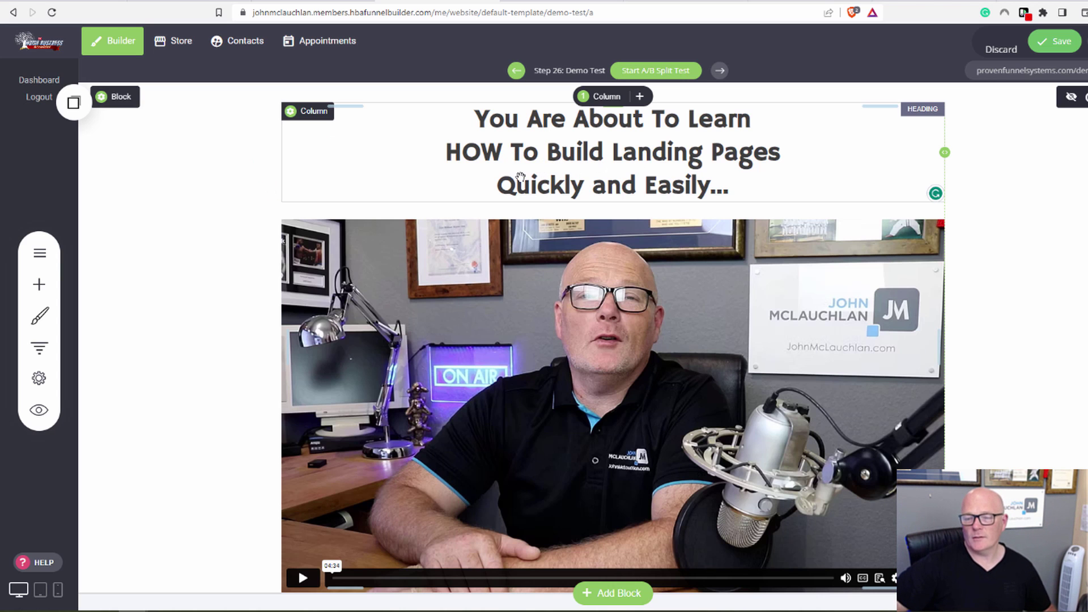
pyautogui.scroll(-1, 247, 225)
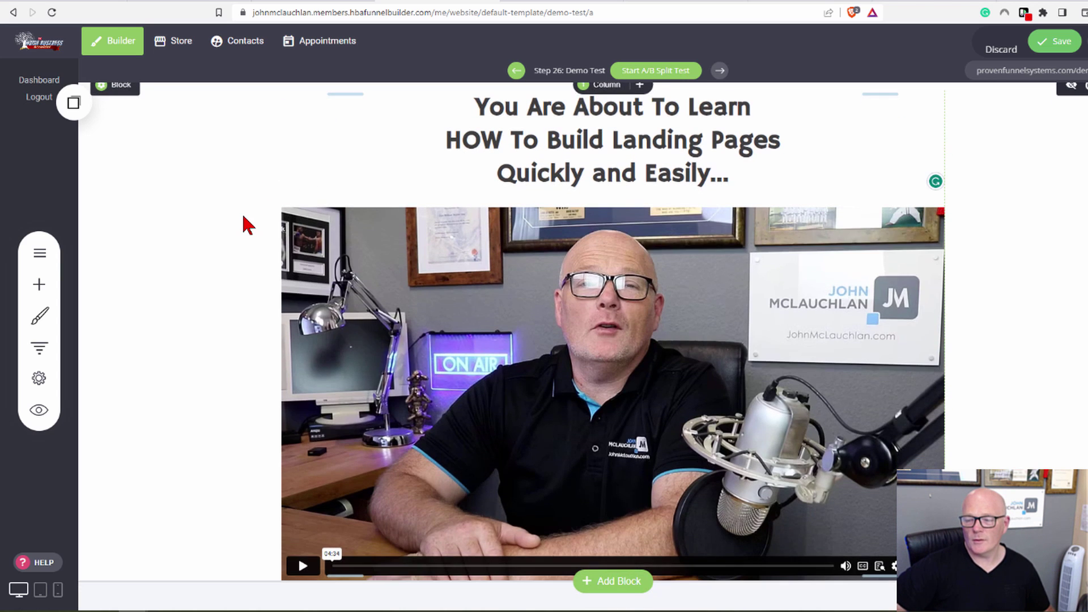
pyautogui.click(40, 348)
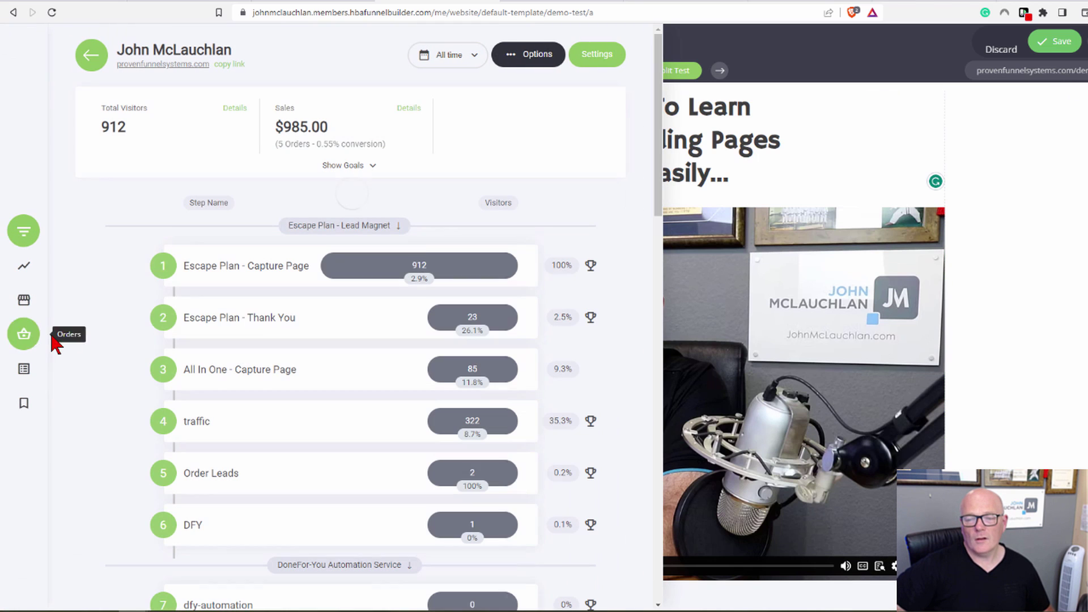
pyautogui.click(821, 116)
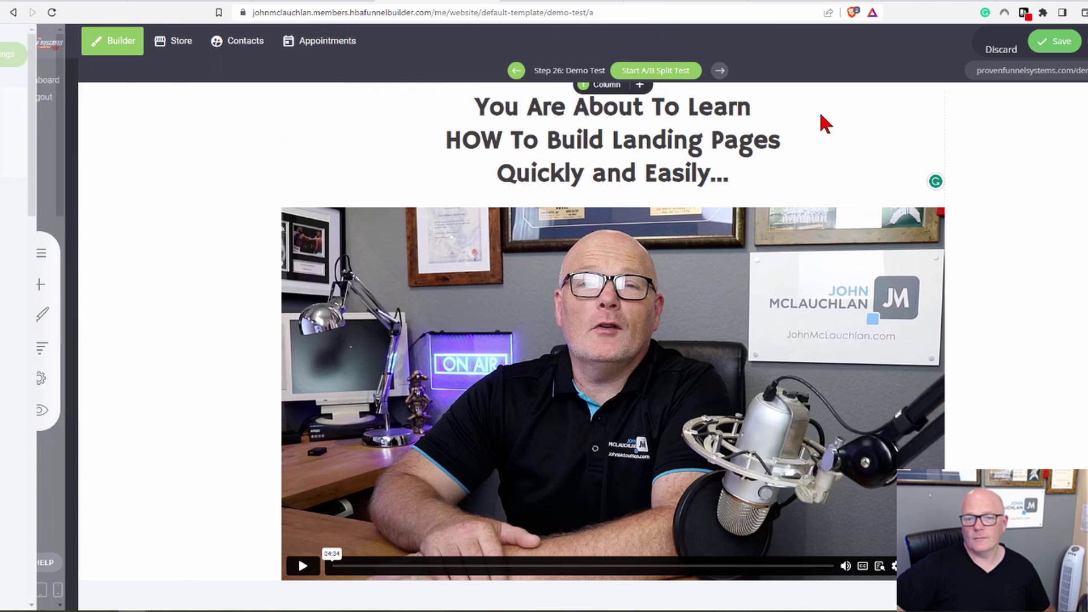
# Step: Add a Form widget directly below the video and delete its Subject and Message fields
pyautogui.click(36, 288)
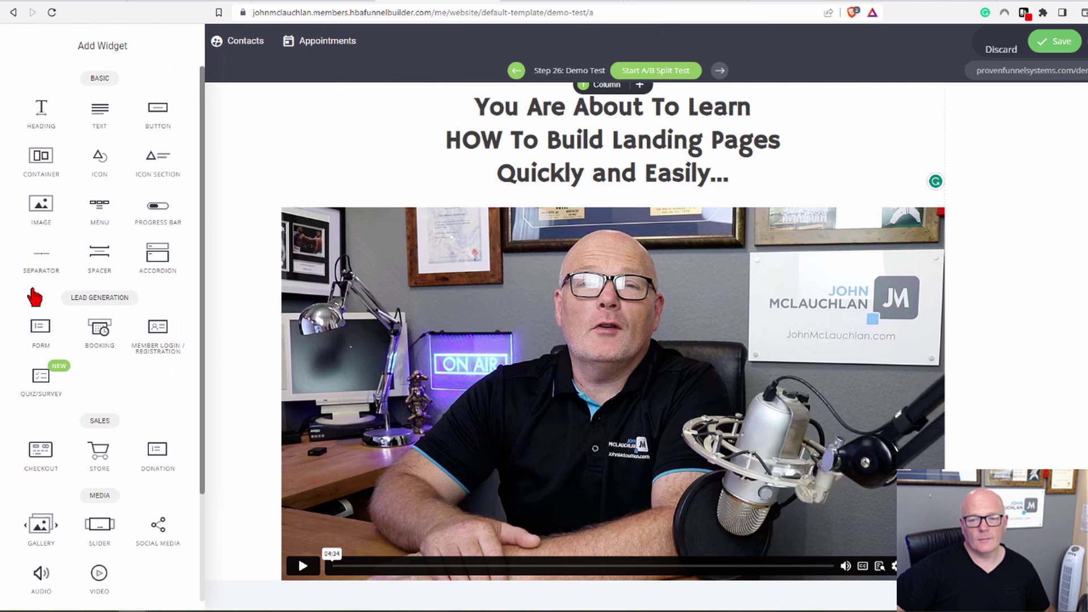
pyautogui.moveTo(84, 347); pyautogui.dragTo(588, 568)
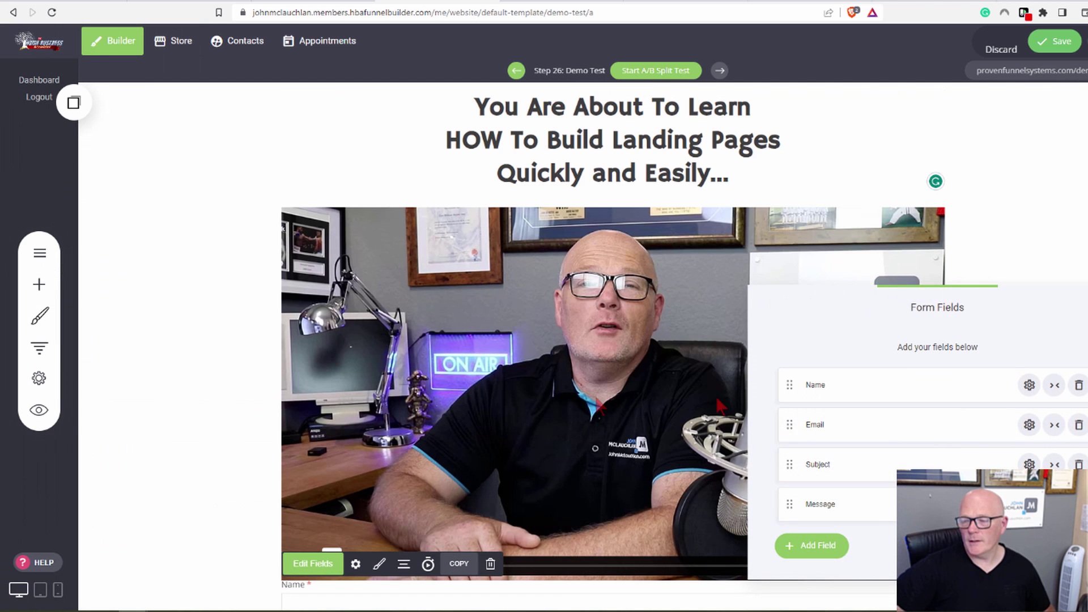
pyautogui.click(1079, 464)
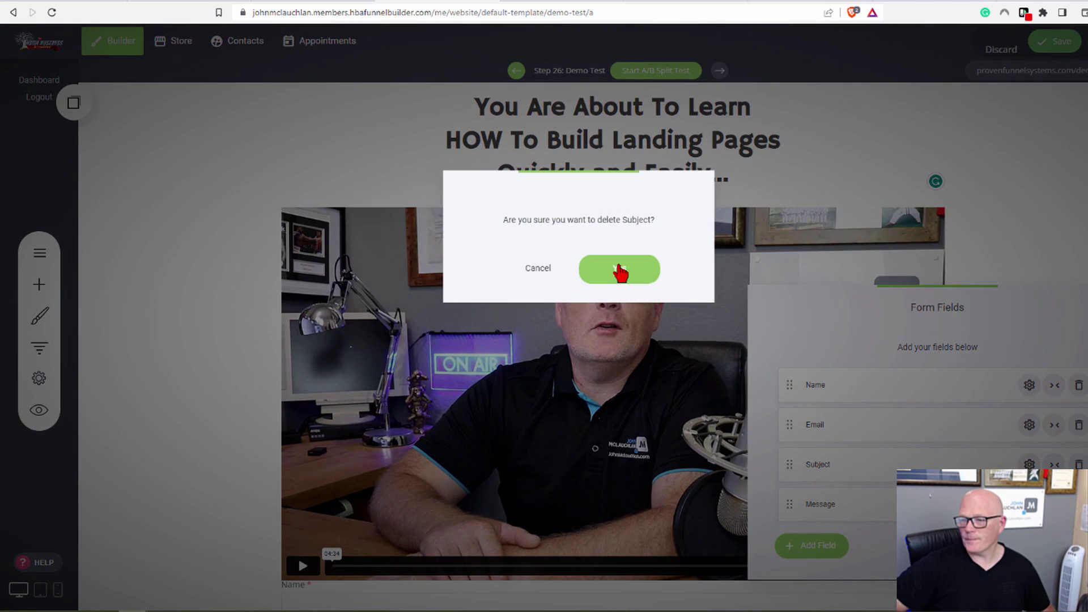
pyautogui.click(620, 270)
pyautogui.click(1079, 464)
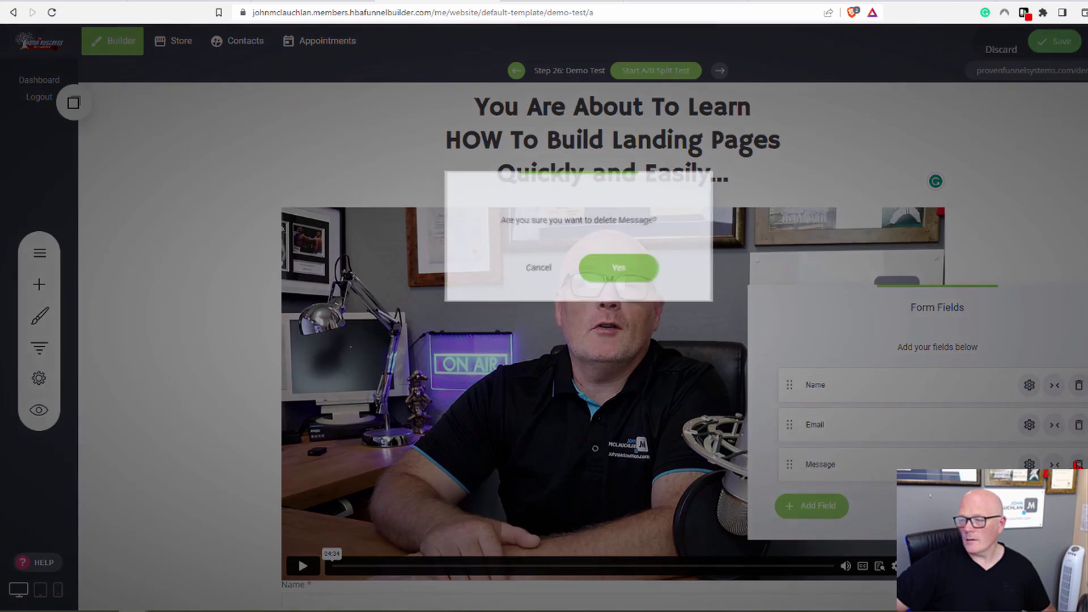
pyautogui.click(632, 282)
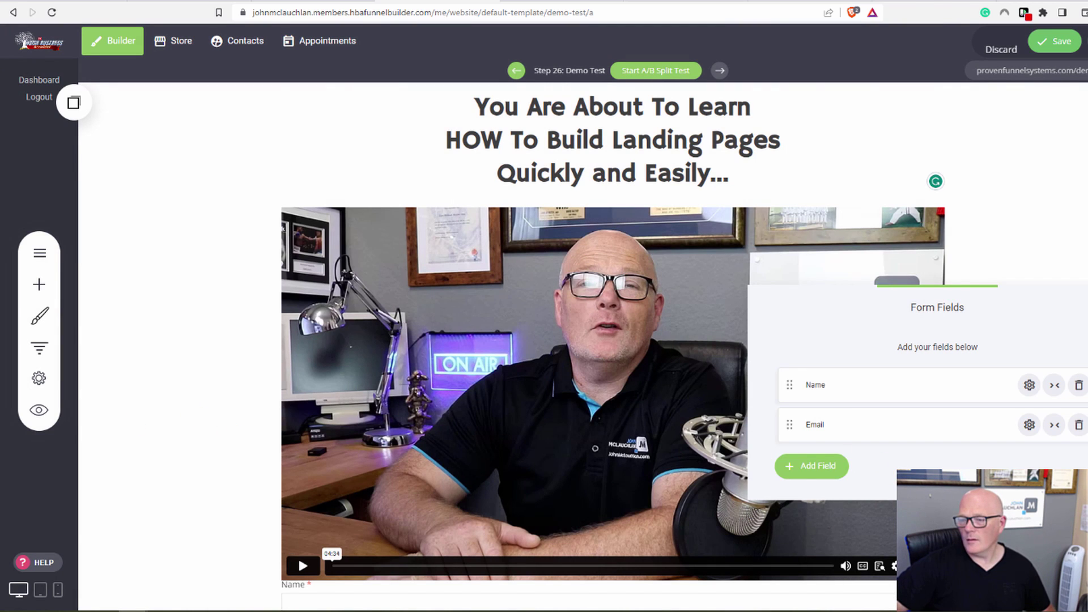
pyautogui.click(200, 339)
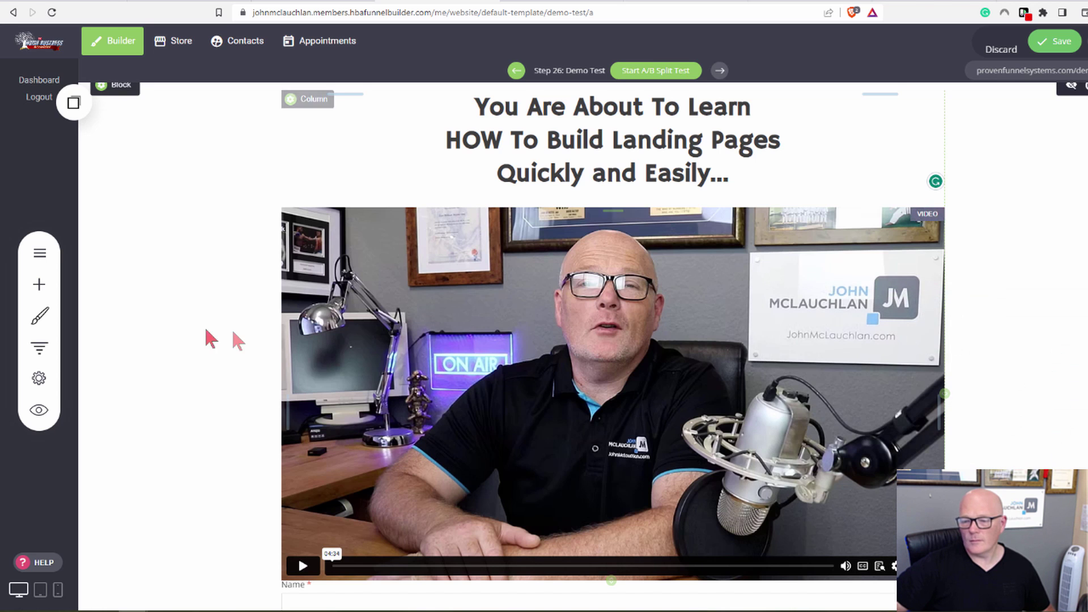
# Step: Add a Text widget below the form's Submit button and center-align its placeholder paragraph
pyautogui.scroll(-3, 198, 338)
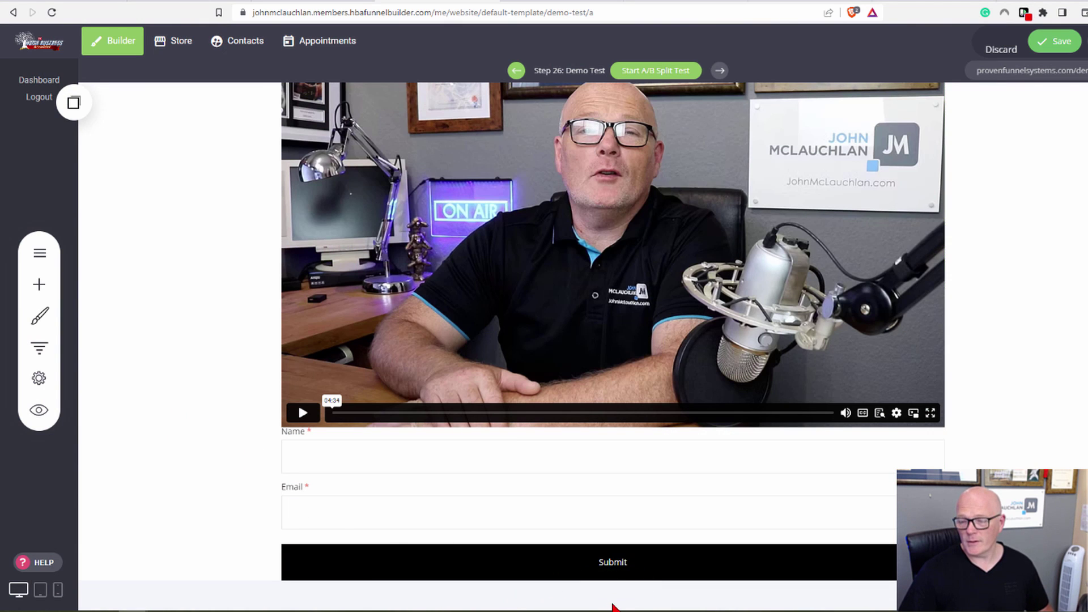
pyautogui.click(39, 284)
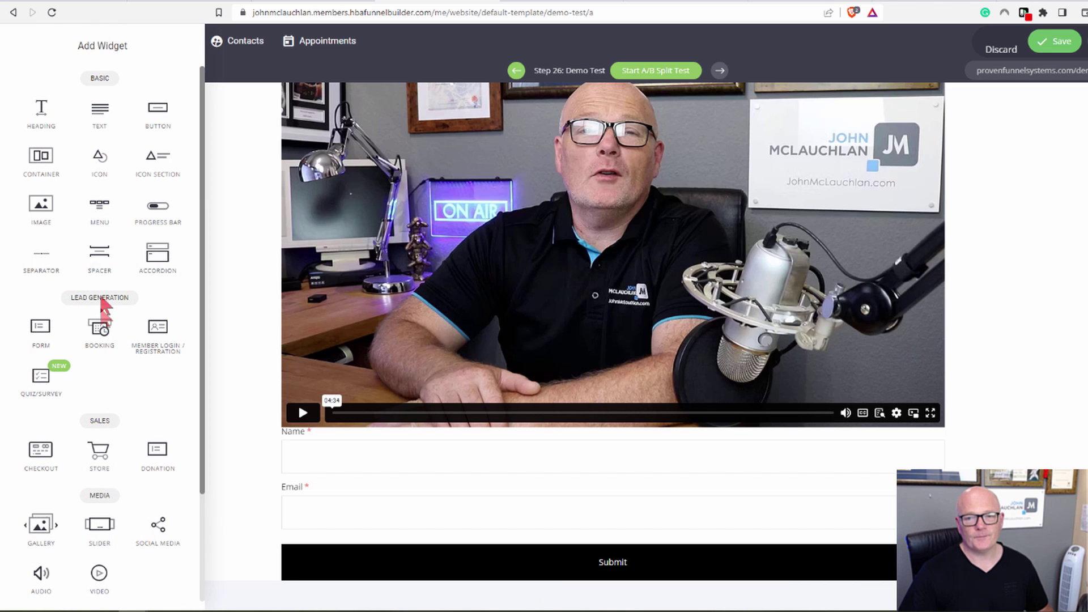
pyautogui.moveTo(99, 109); pyautogui.dragTo(568, 593)
pyautogui.moveTo(569, 575); pyautogui.dragTo(566, 576)
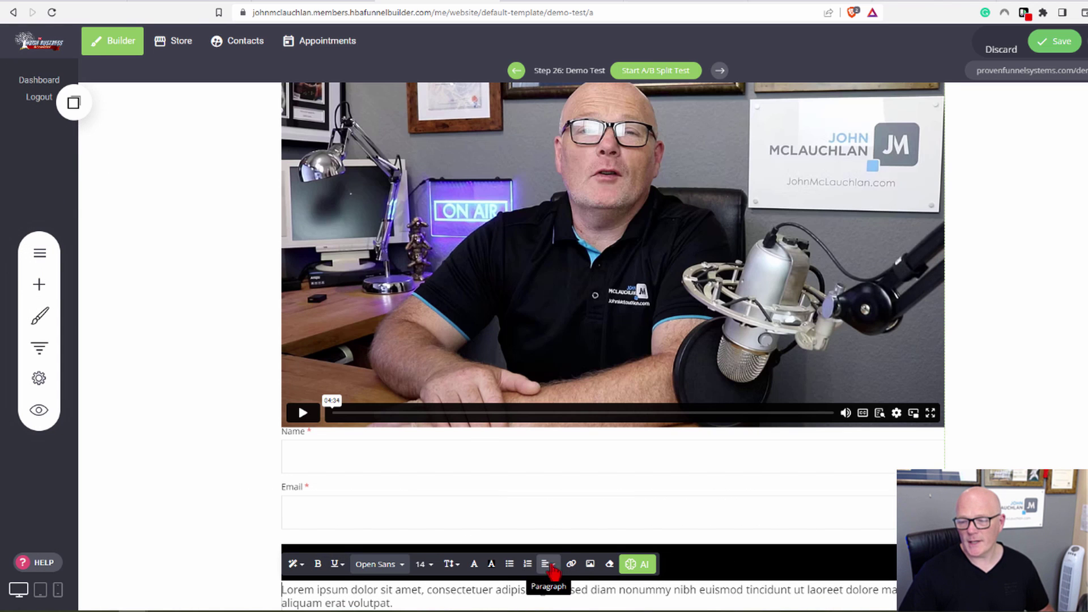
pyautogui.moveTo(405, 602); pyautogui.dragTo(276, 593)
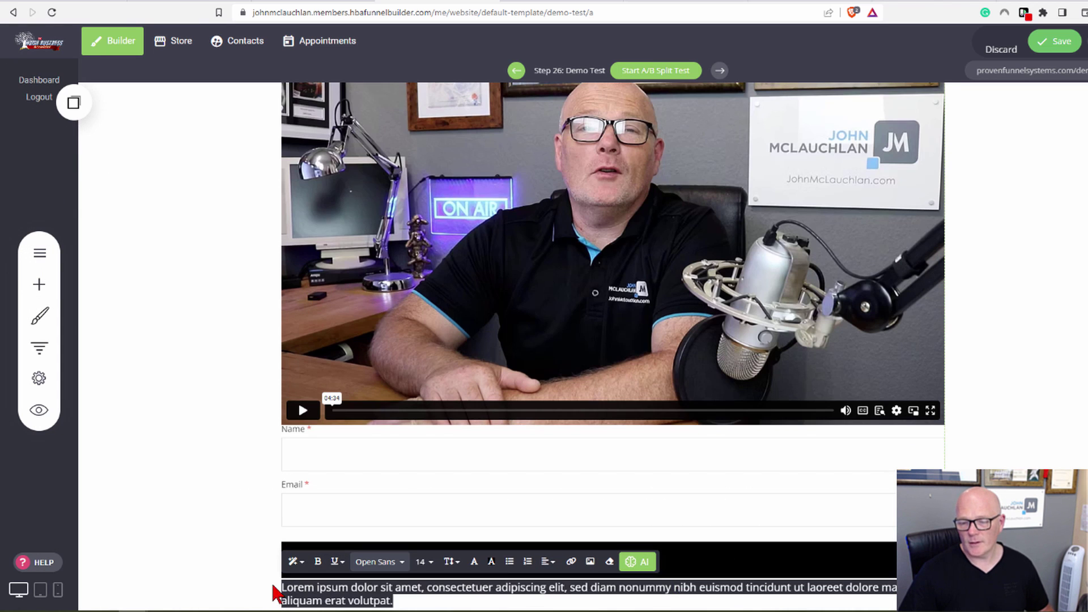
pyautogui.click(549, 561)
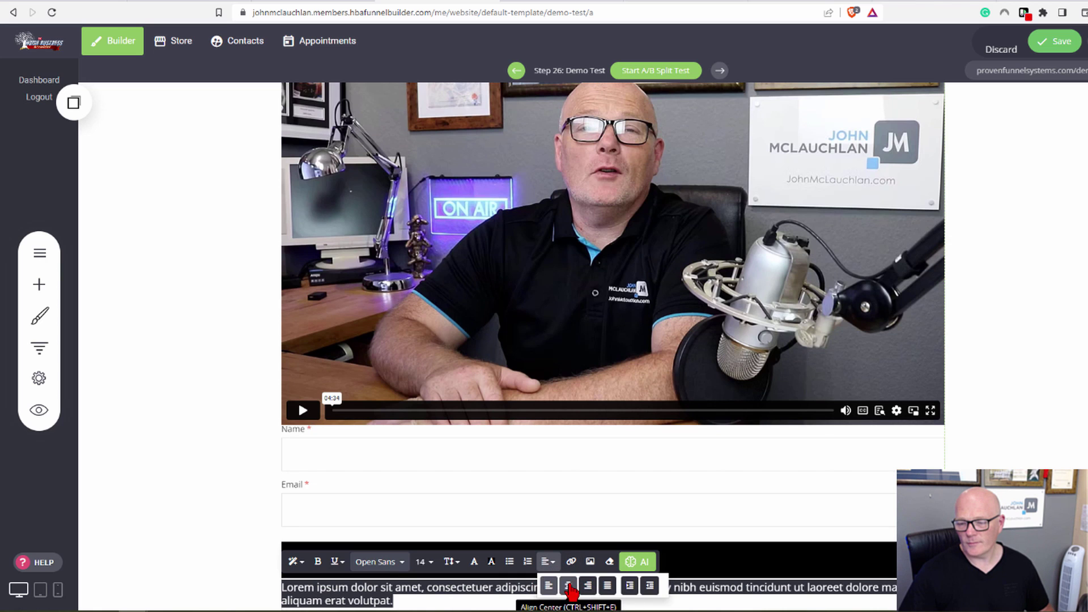
pyautogui.click(570, 588)
# Step: Add an Image widget between the Submit button and the placeholder paragraph, using the colored JM logo from the Images folder
pyautogui.click(39, 286)
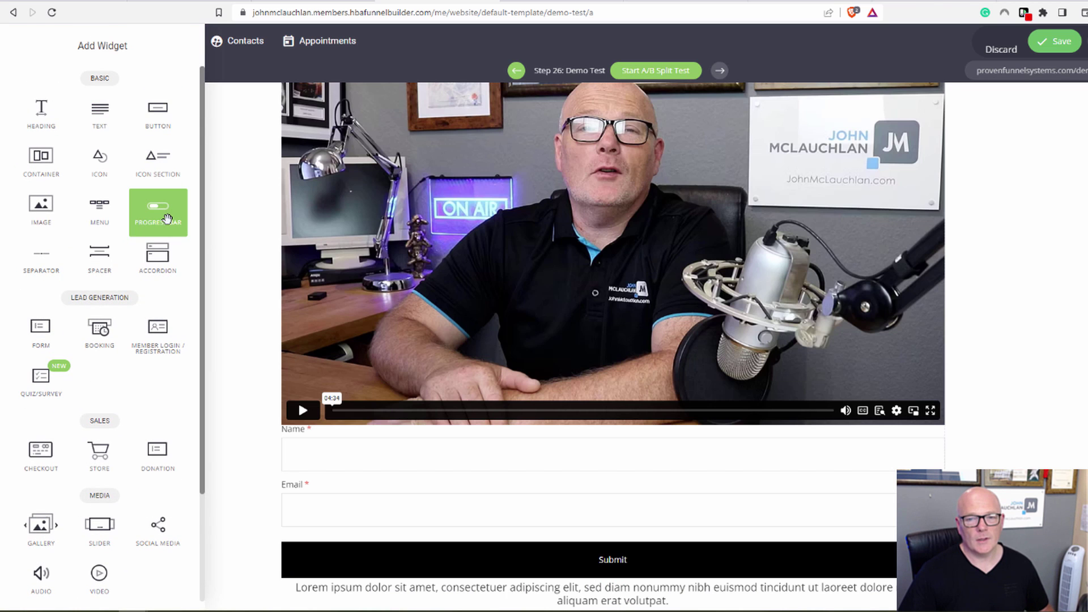
pyautogui.scroll(-3, 108, 238)
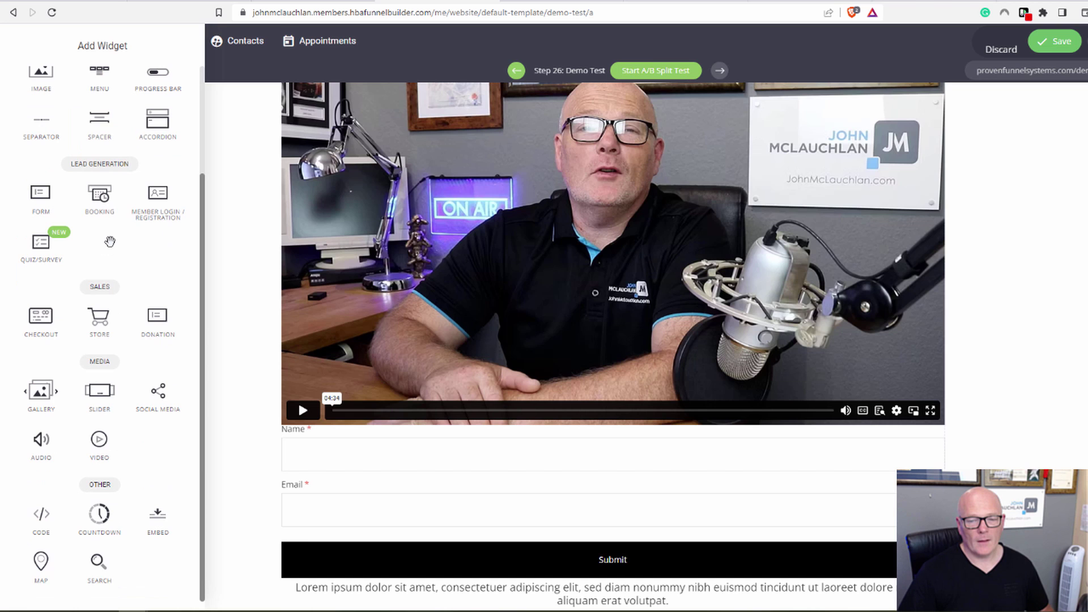
pyautogui.scroll(3, 109, 242)
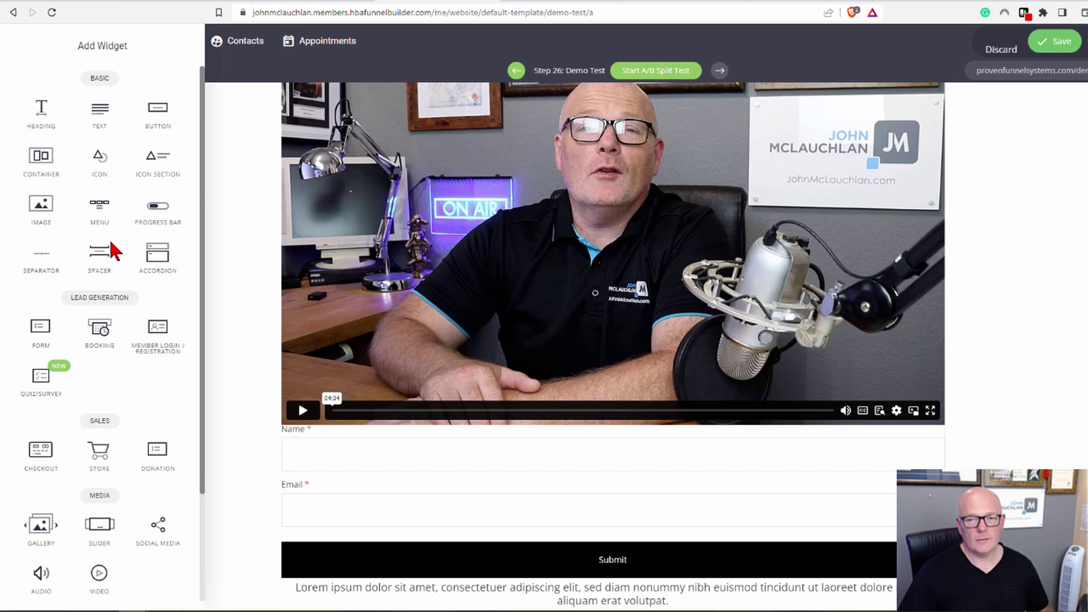
pyautogui.moveTo(40, 204); pyautogui.dragTo(661, 590)
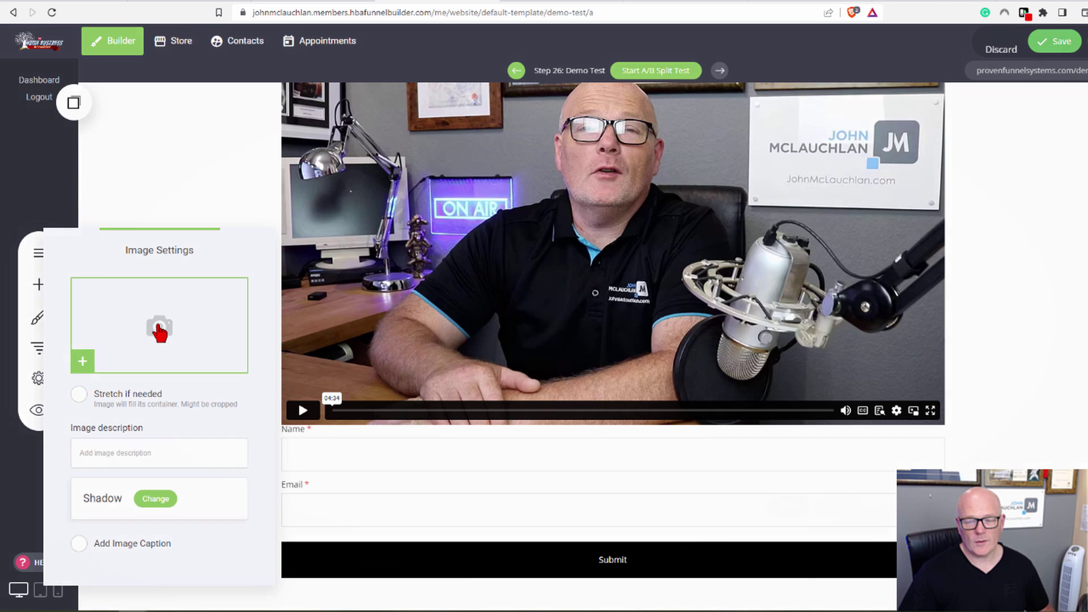
pyautogui.click(159, 329)
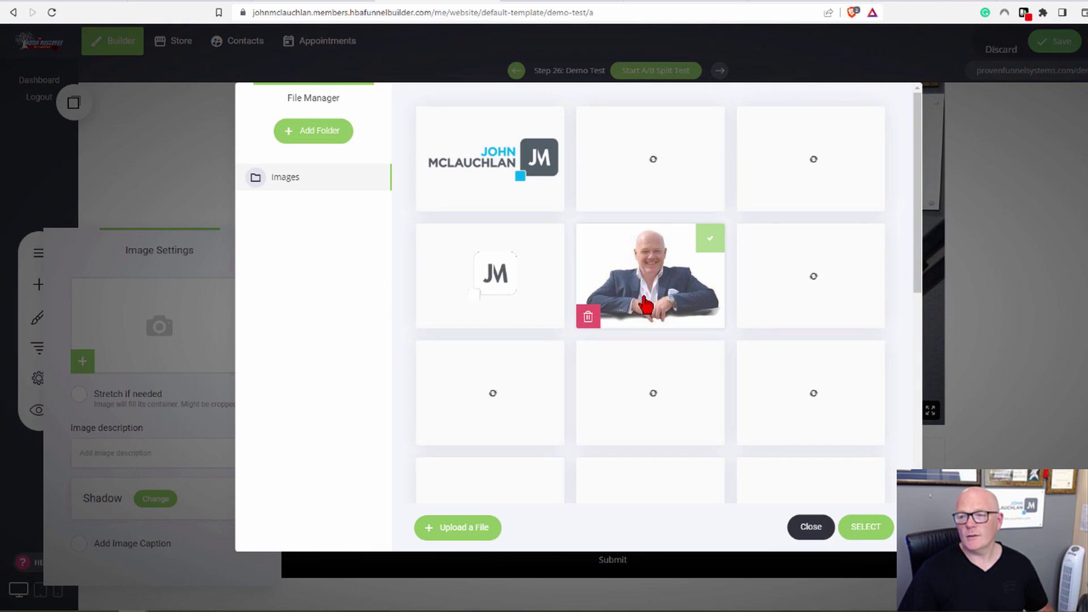
pyautogui.click(514, 164)
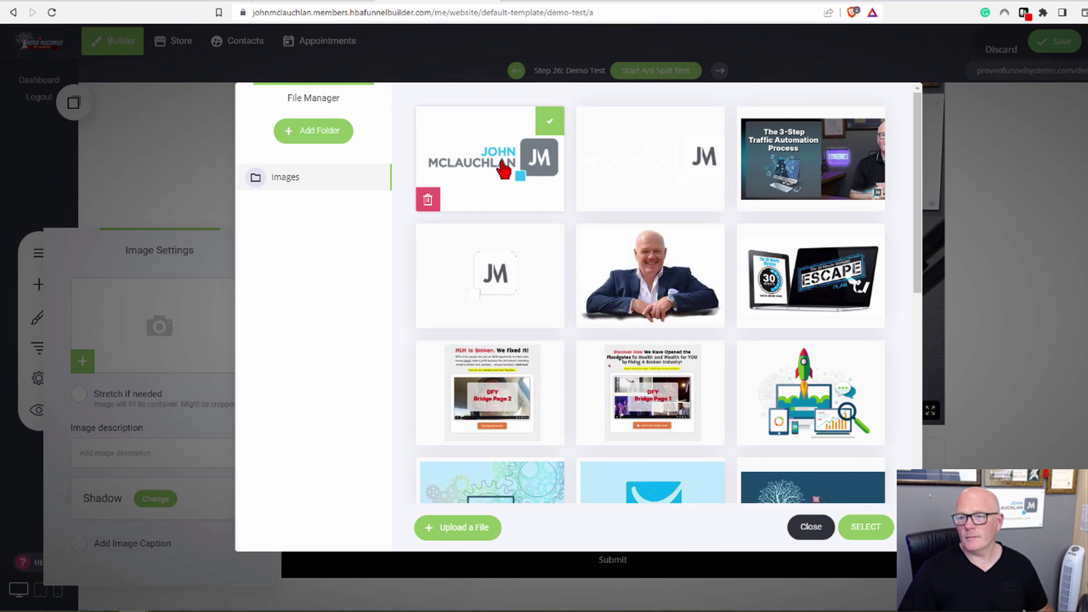
pyautogui.click(863, 530)
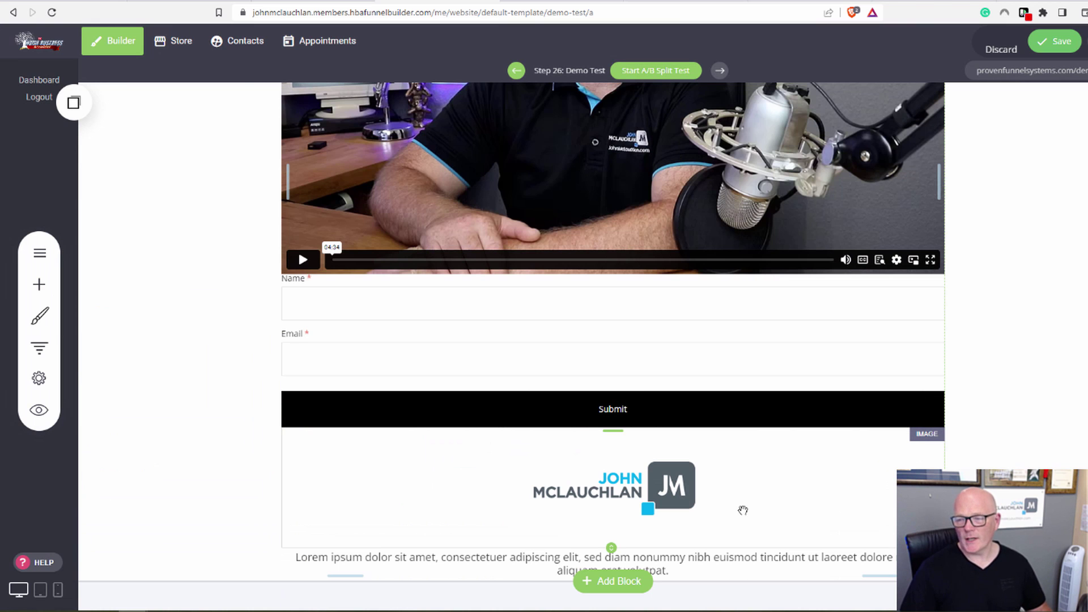
# Step: Reduce the height of the logo's image widget to tighten the empty space around the logo
pyautogui.click(602, 503)
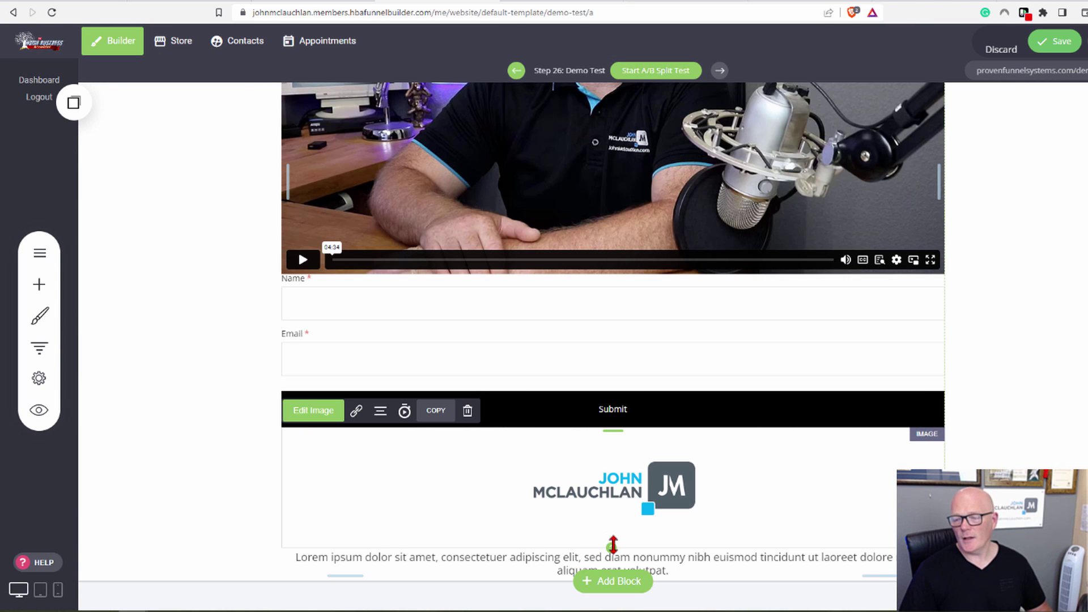
pyautogui.moveTo(612, 544); pyautogui.dragTo(607, 502)
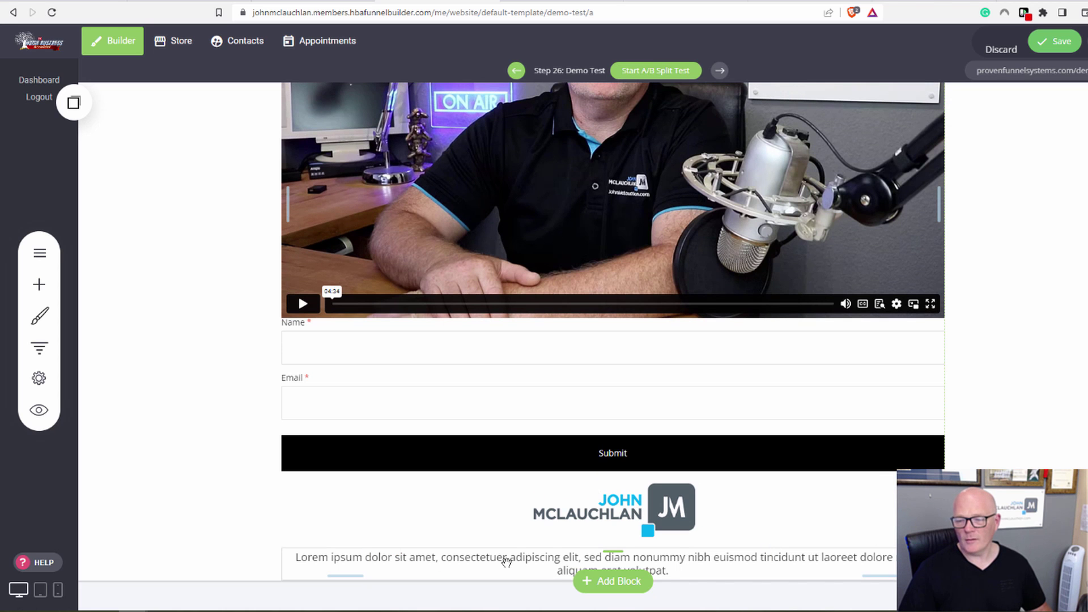
pyautogui.scroll(5, 1076, 409)
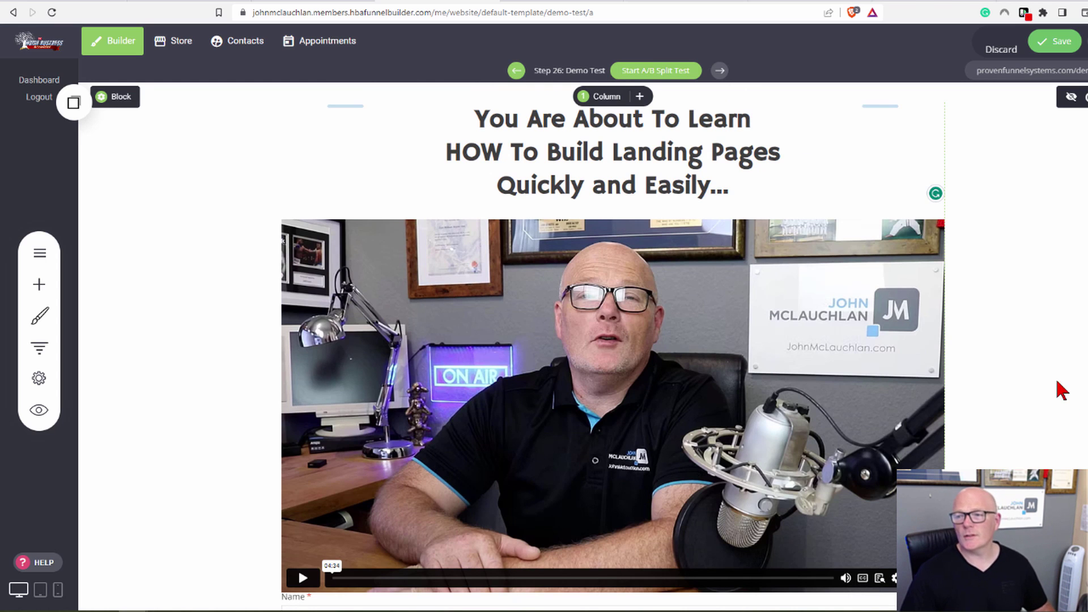
# Step: Save the Demo Test page and preview its desktop version from the headline down through the video and form
pyautogui.click(1058, 50)
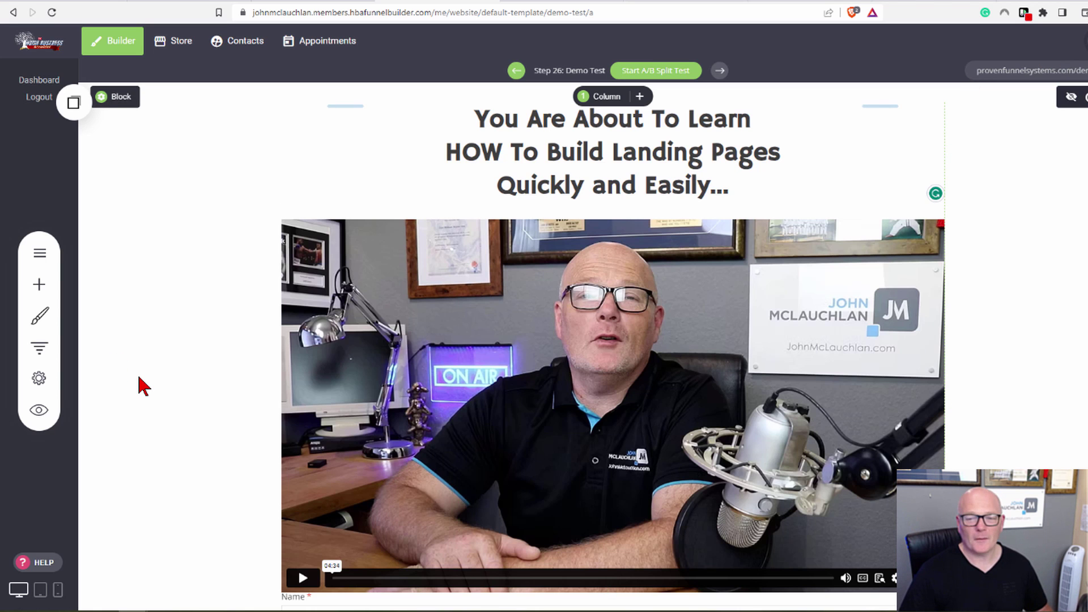
pyautogui.click(39, 410)
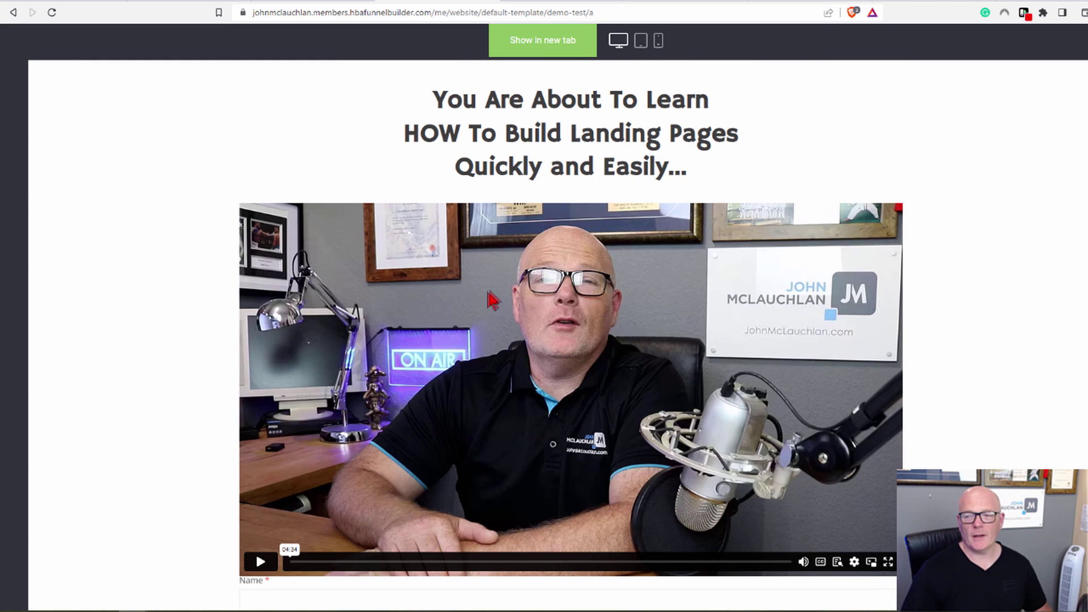
pyautogui.scroll(-4, 418, 297)
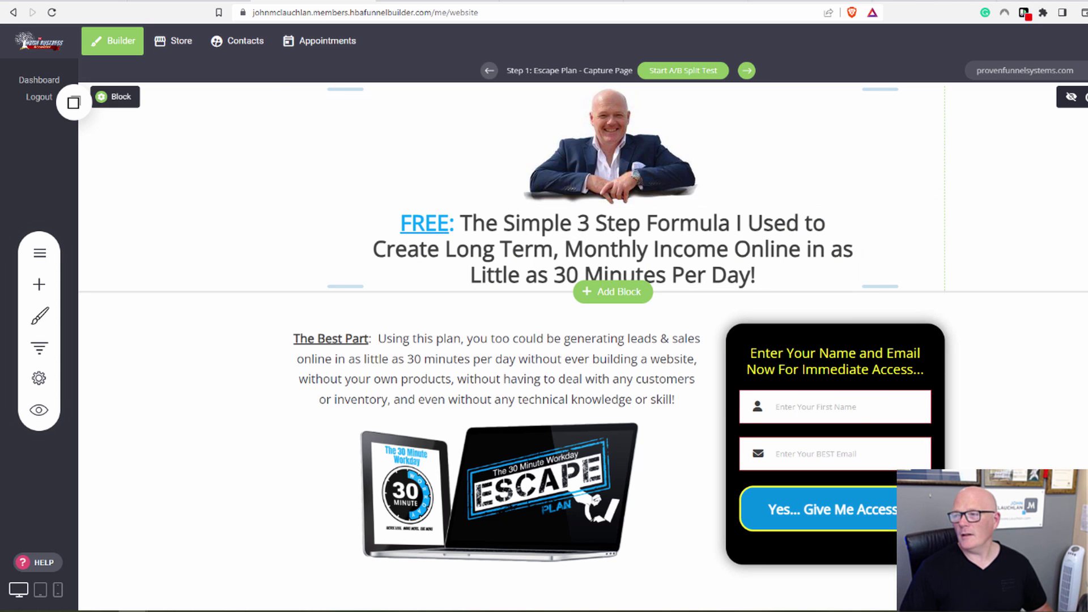
# Step: Review the Escape Plan capture page down to its footer, and return to the Demo Test page to view the available widgets
pyautogui.scroll(-20, 583, 347)
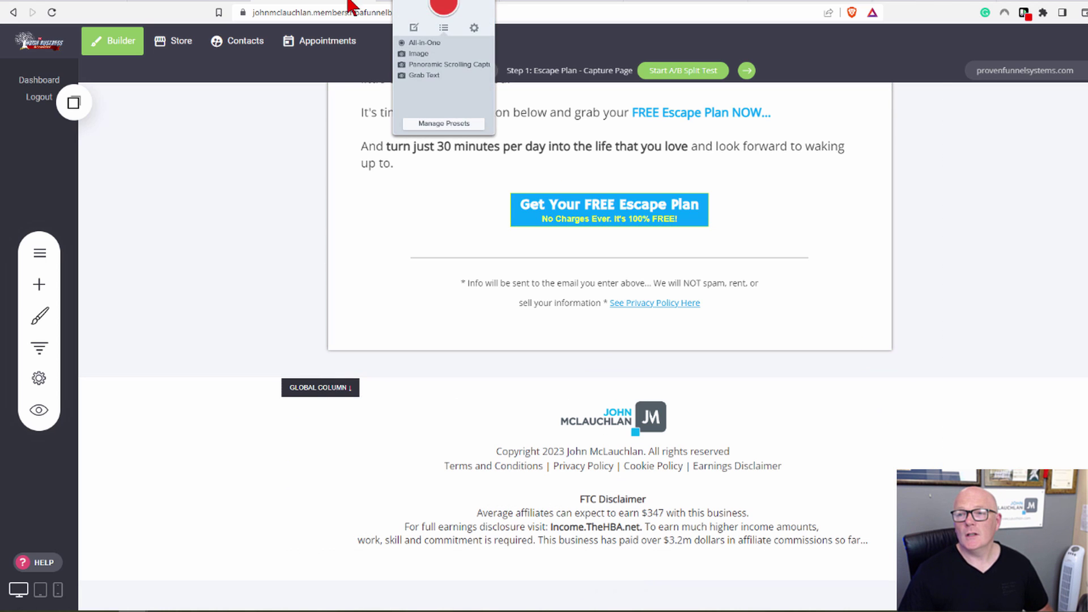
pyautogui.click(407, 3)
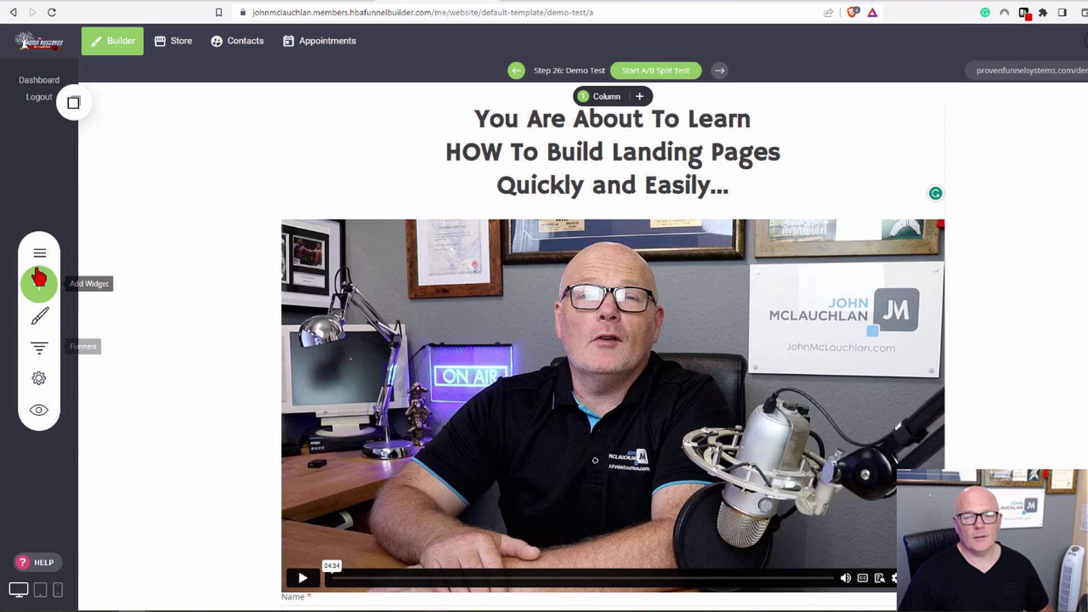
pyautogui.click(38, 286)
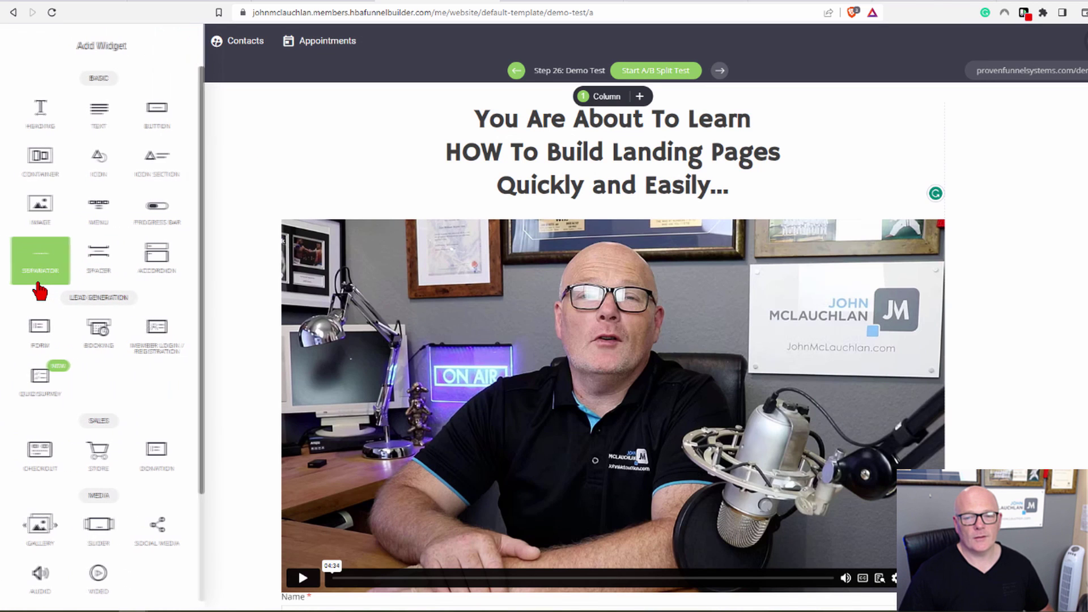